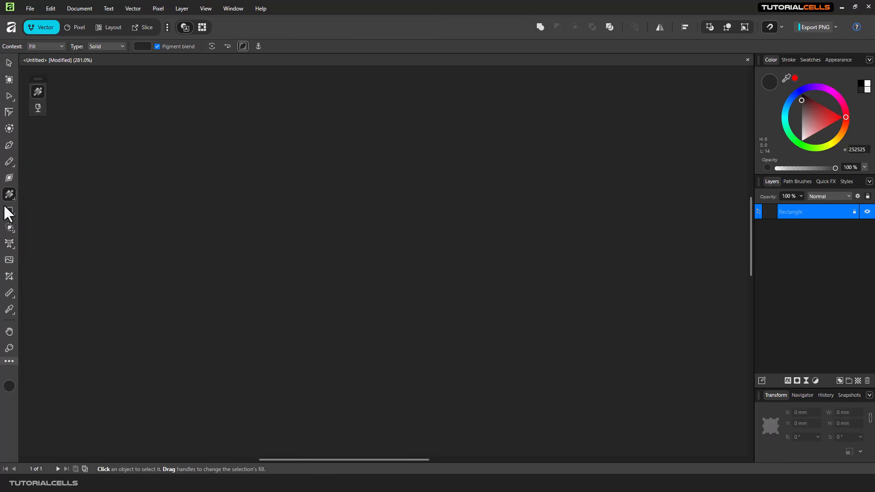
Step: Draw a 119.7 × 66.8 mm rectangle across most of the page above the locked background
{"action": "left_click", "coordinate": [9, 211]}
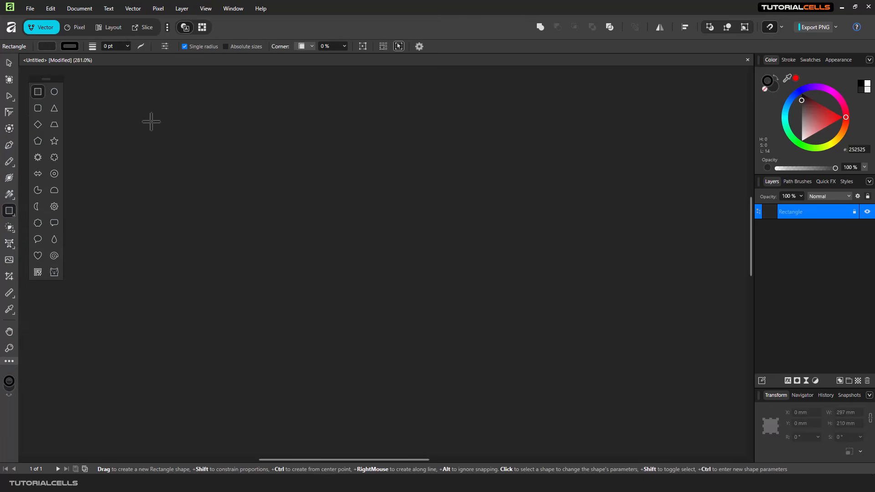
{"action": "left_click_drag", "start_coordinate": [151, 120], "coordinate": [643, 395]}
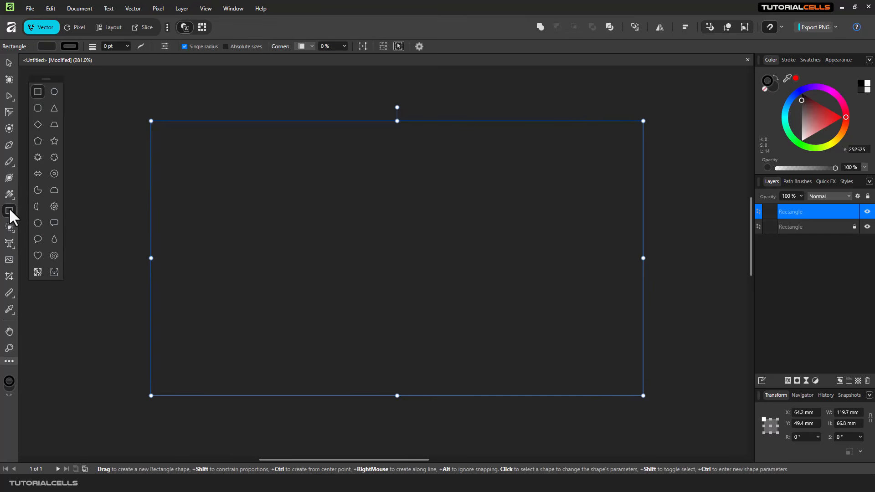
{"action": "left_click", "coordinate": [7, 193]}
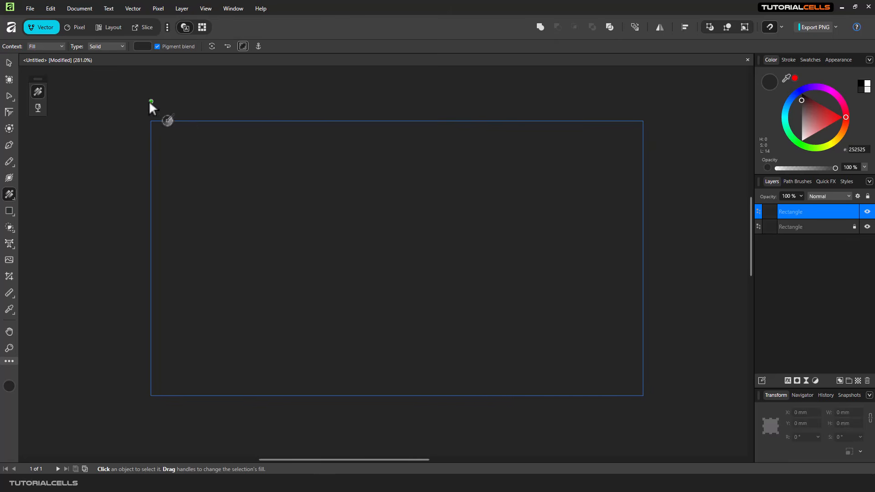
{"action": "left_click", "coordinate": [6, 63]}
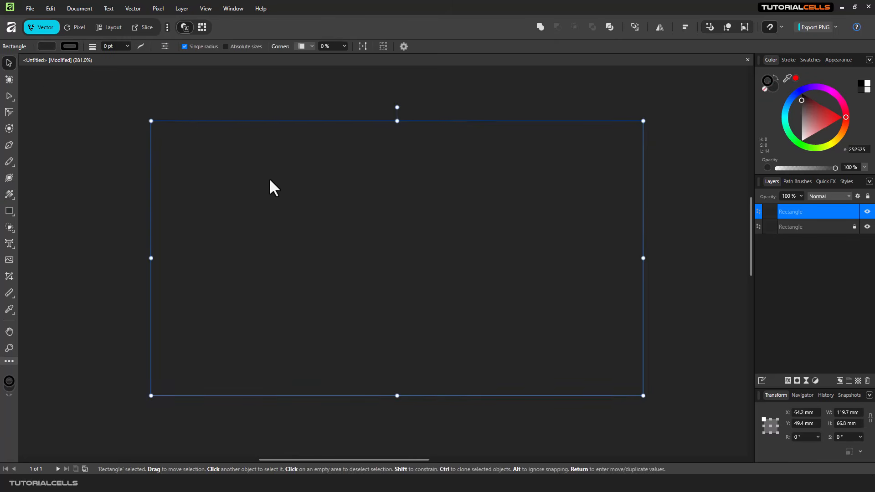
Step: Nudge the rectangle to X 63.1, Y 49.1 mm, fill it deep blue, and stroke it 005EFF
{"action": "left_click_drag", "start_coordinate": [269, 178], "coordinate": [260, 176]}
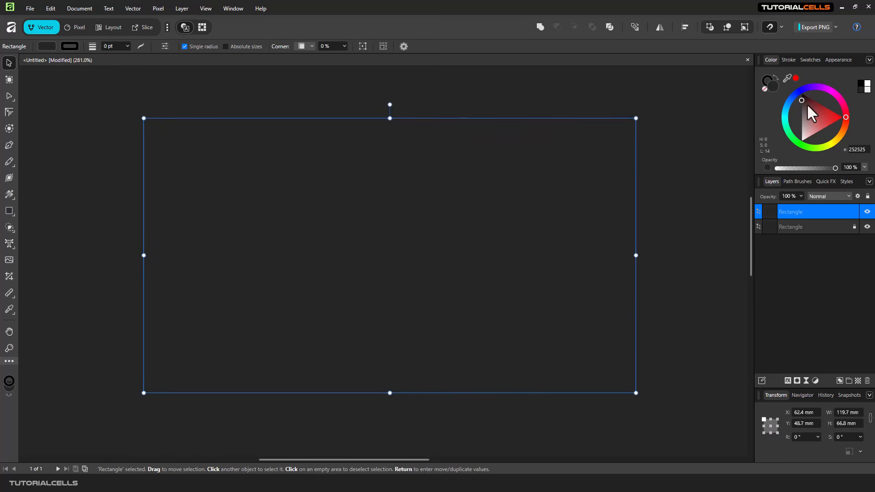
{"action": "mouse_move", "coordinate": [816, 88]}
{"action": "left_mouse_down"}
{"action": "mouse_move", "coordinate": [843, 102]}
{"action": "mouse_move", "coordinate": [840, 151]}
{"action": "mouse_move", "coordinate": [848, 110]}
{"action": "mouse_move", "coordinate": [820, 85]}
{"action": "mouse_move", "coordinate": [804, 85]}
{"action": "mouse_move", "coordinate": [803, 114]}
{"action": "mouse_move", "coordinate": [786, 110]}
{"action": "left_mouse_up"}
{"action": "left_click", "coordinate": [766, 79]}
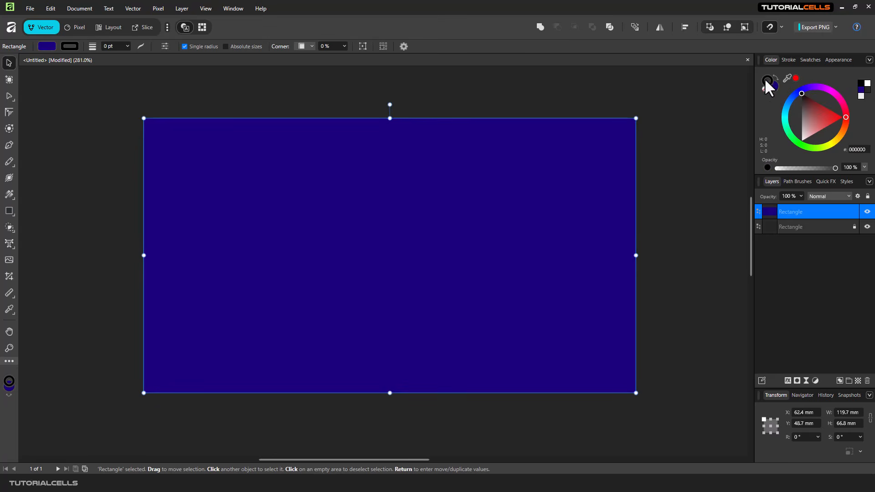
{"action": "left_click", "coordinate": [804, 99]}
{"action": "left_click", "coordinate": [791, 98]}
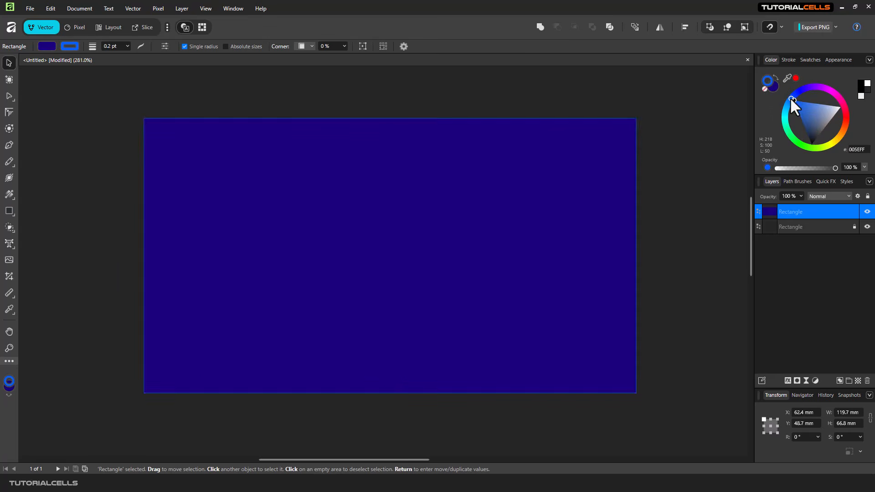
Step: Thicken the blue stroke to 23 pt and align it outside the rectangle's edge
{"action": "left_click", "coordinate": [128, 46]}
{"action": "left_click_drag", "start_coordinate": [128, 55], "coordinate": [162, 56]}
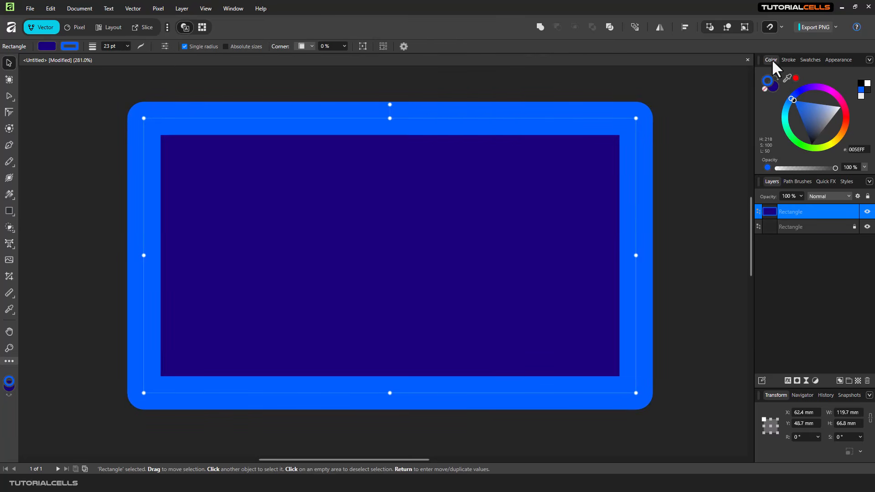
{"action": "left_click", "coordinate": [141, 46]}
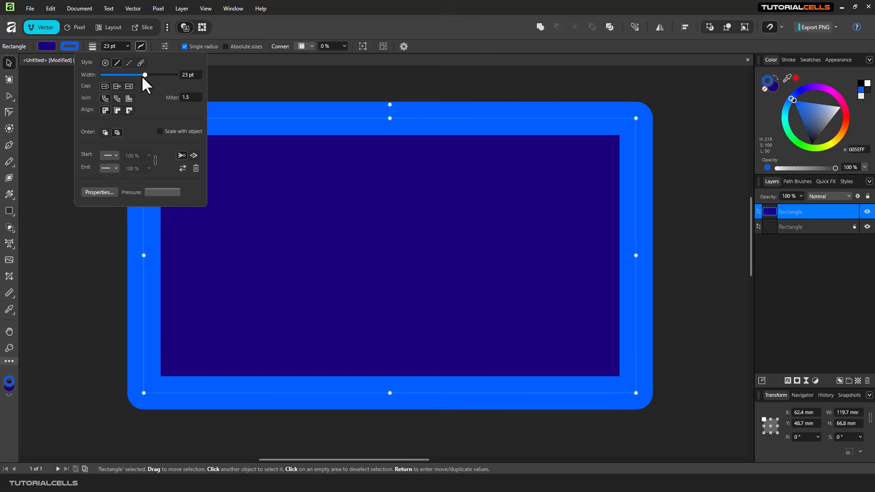
{"action": "left_click", "coordinate": [129, 110]}
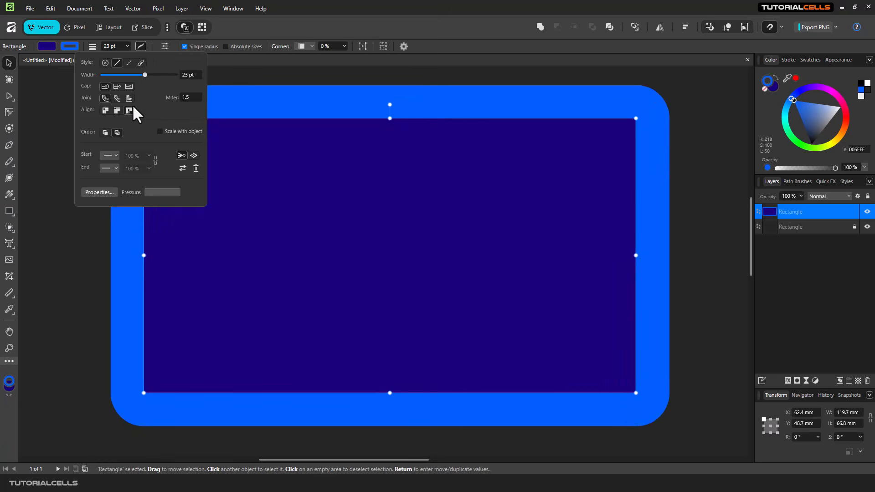
{"action": "left_click", "coordinate": [242, 76]}
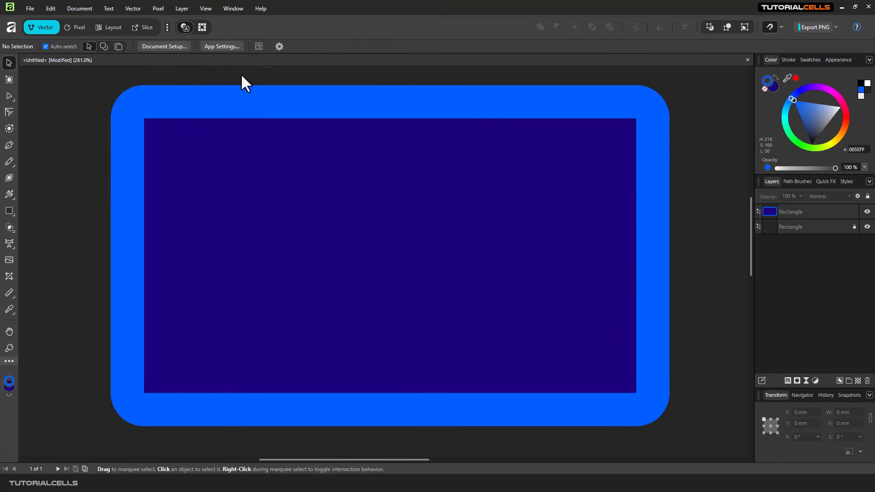
{"action": "left_click", "coordinate": [251, 105]}
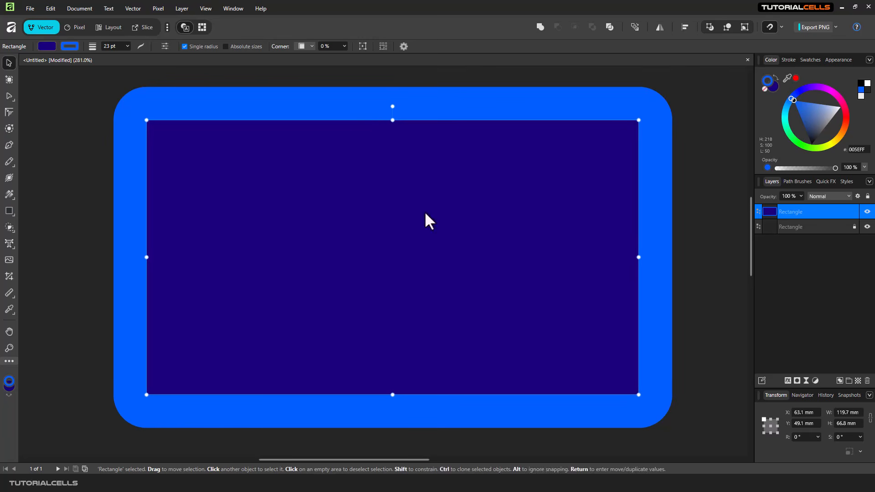
Step: Make the rectangle's fill purple 7A006F and change it to a linear gradient into magenta
{"action": "left_click", "coordinate": [8, 195]}
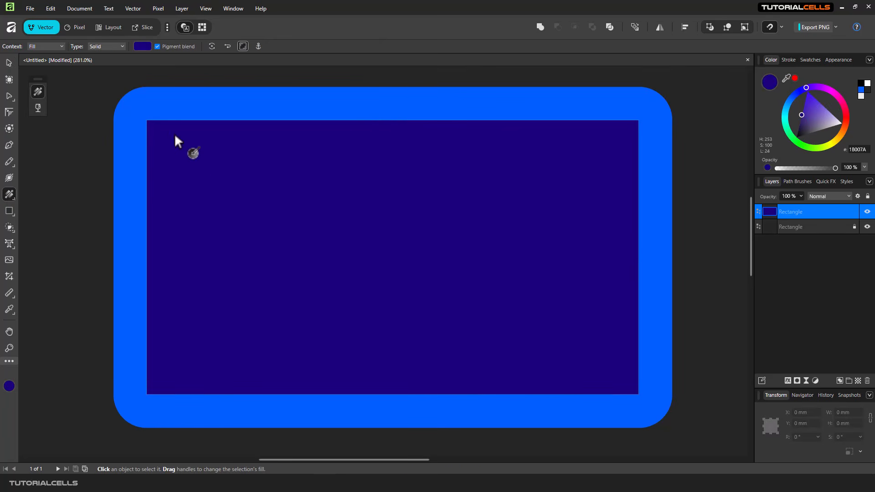
{"action": "left_click", "coordinate": [45, 45]}
{"action": "left_click", "coordinate": [142, 46]}
{"action": "left_click_drag", "start_coordinate": [146, 92], "coordinate": [162, 75]}
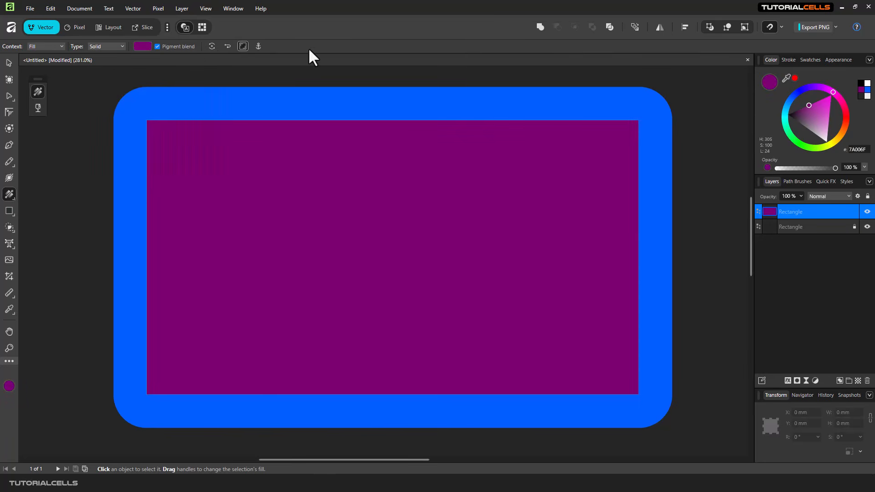
{"action": "left_click", "coordinate": [100, 46]}
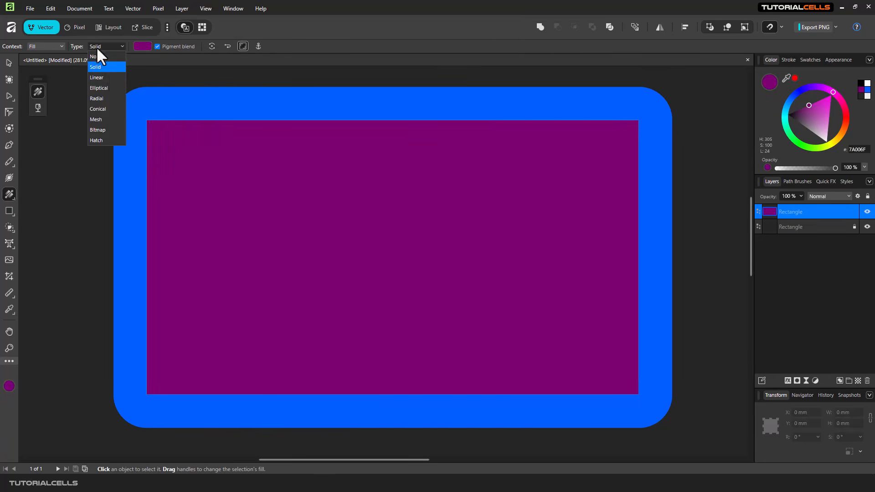
{"action": "left_click", "coordinate": [109, 77]}
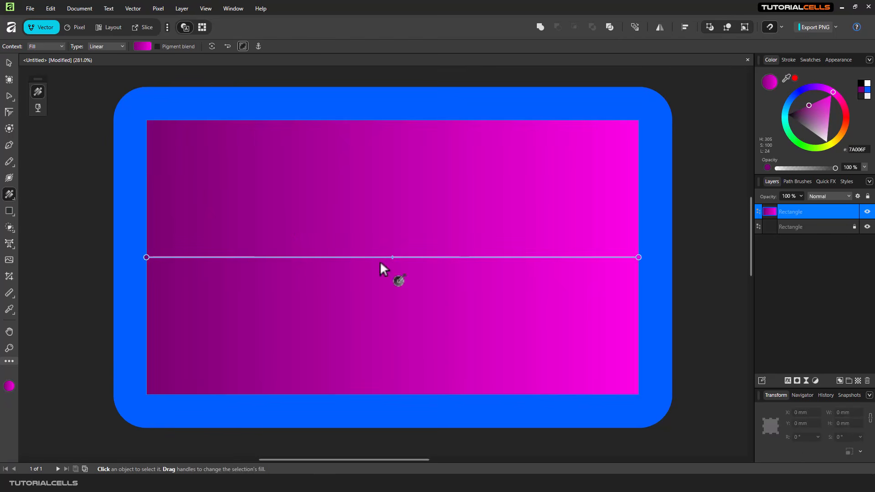
{"action": "left_click", "coordinate": [145, 47]}
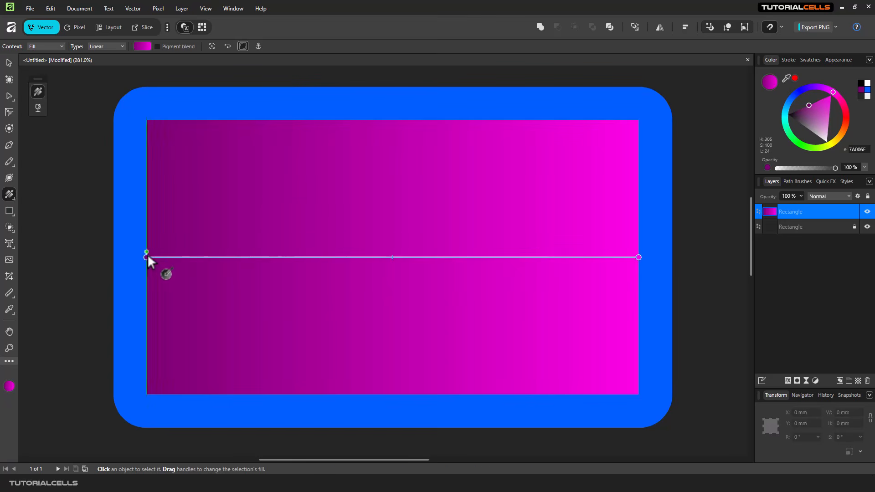
Step: Drag the gradient's start, end and midpoint handles to tilt the purple-to-magenta blend
{"action": "left_click_drag", "start_coordinate": [146, 257], "coordinate": [217, 201]}
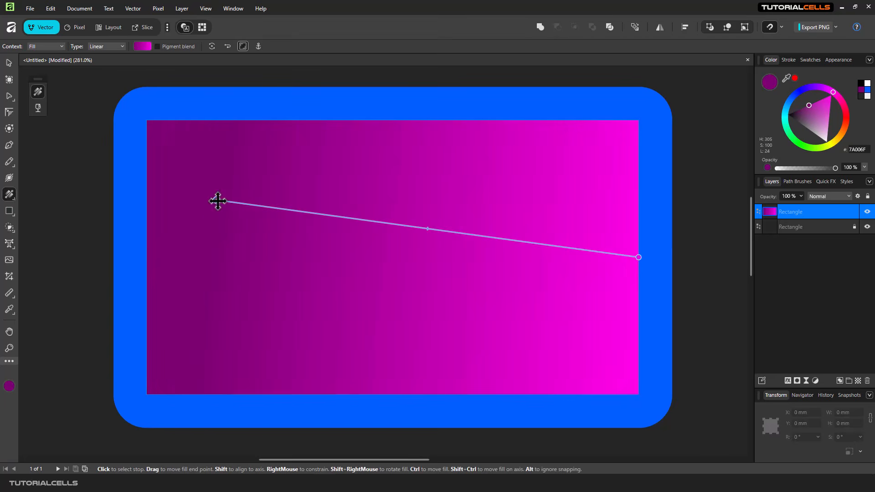
{"action": "left_click", "coordinate": [626, 257]}
{"action": "left_click_drag", "start_coordinate": [625, 257], "coordinate": [532, 206]}
{"action": "mouse_move", "coordinate": [371, 202]}
{"action": "left_mouse_down"}
{"action": "mouse_move", "coordinate": [254, 199]}
{"action": "mouse_move", "coordinate": [420, 201]}
{"action": "mouse_move", "coordinate": [343, 201]}
{"action": "mouse_move", "coordinate": [362, 202]}
{"action": "left_mouse_up"}
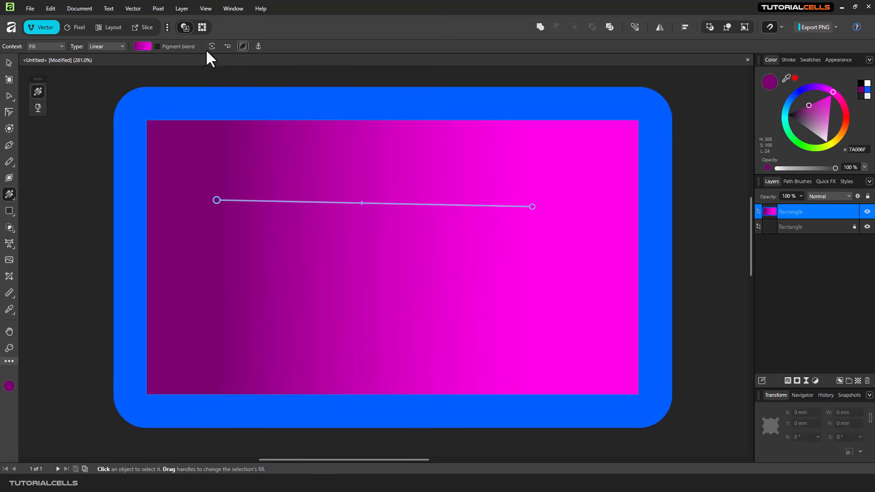
{"action": "left_click_drag", "start_coordinate": [217, 201], "coordinate": [319, 248]}
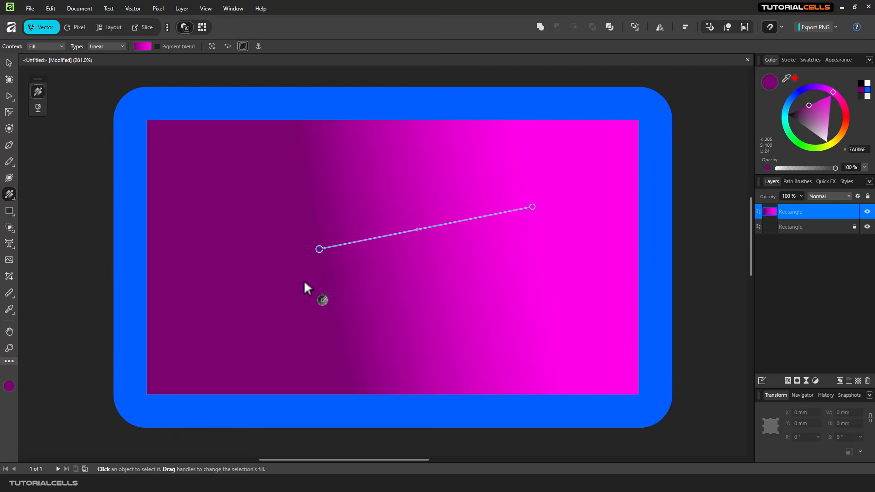
Step: Try rotating and reversing the gradient, then move its start handle further left
{"action": "left_click", "coordinate": [213, 44]}
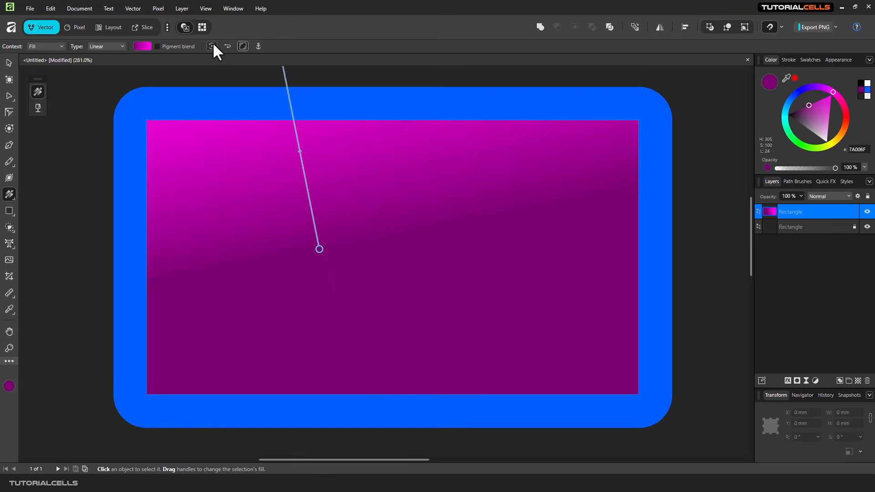
{"action": "left_click", "coordinate": [212, 44]}
{"action": "left_click", "coordinate": [213, 44]}
{"action": "left_click", "coordinate": [213, 45]}
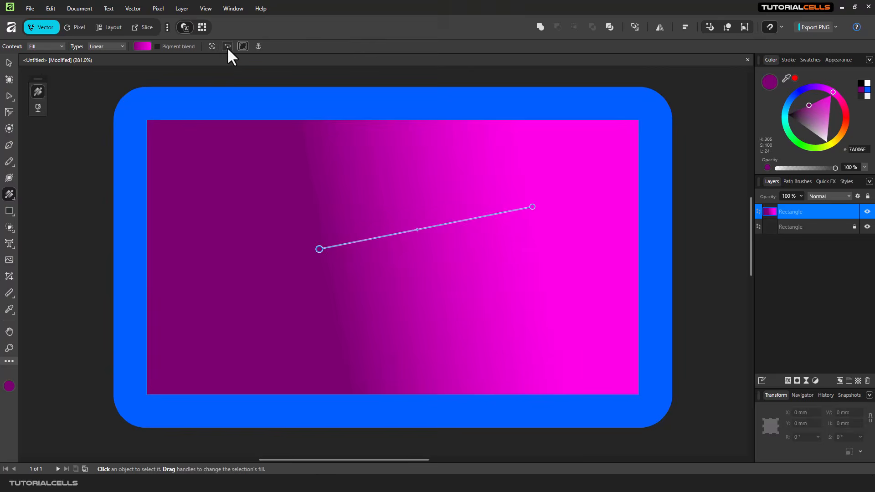
{"action": "left_click", "coordinate": [227, 46]}
{"action": "left_click", "coordinate": [228, 47]}
{"action": "left_click_drag", "start_coordinate": [319, 249], "coordinate": [260, 251]}
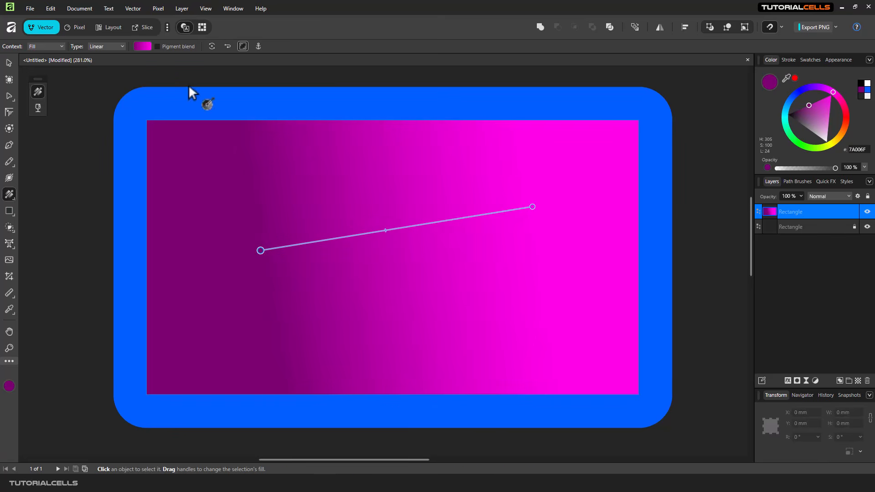
Step: Recolour the gradient stops to dark red-brown 7A1F00 on the left and bright green 00F843 on the right
{"action": "left_click", "coordinate": [142, 47]}
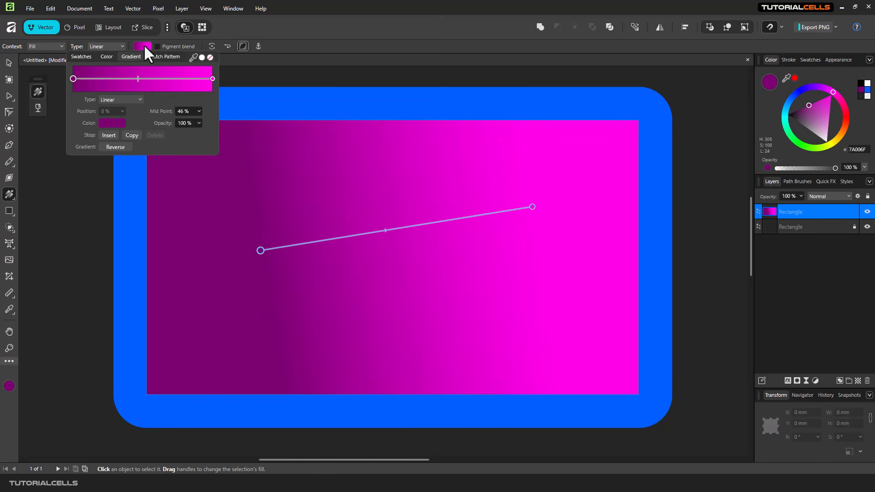
{"action": "left_click", "coordinate": [73, 79]}
{"action": "left_click", "coordinate": [106, 123]}
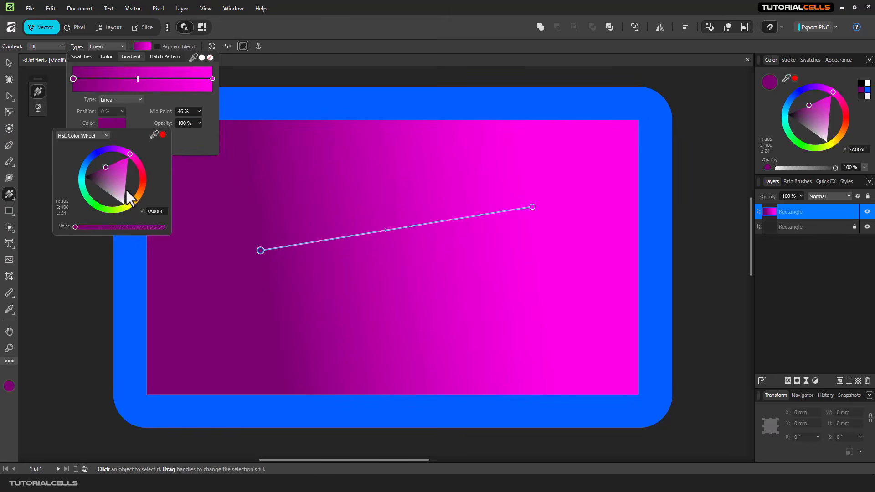
{"action": "left_click", "coordinate": [142, 185]}
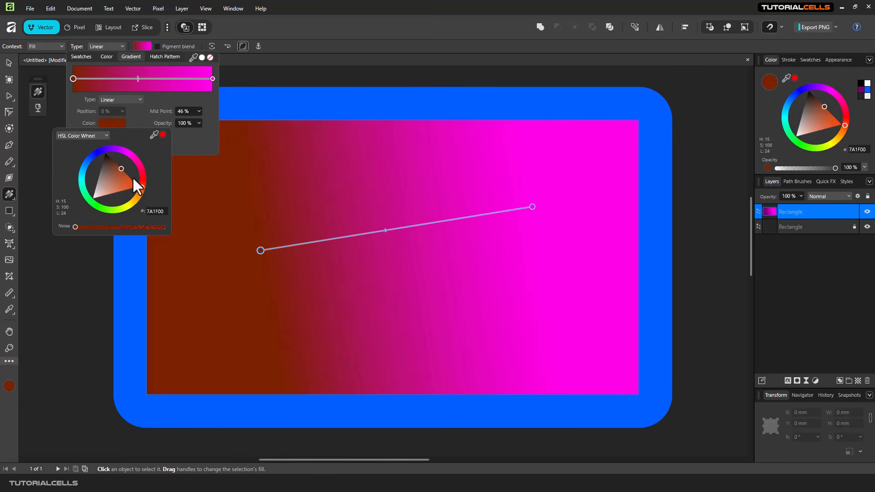
{"action": "left_click", "coordinate": [213, 79]}
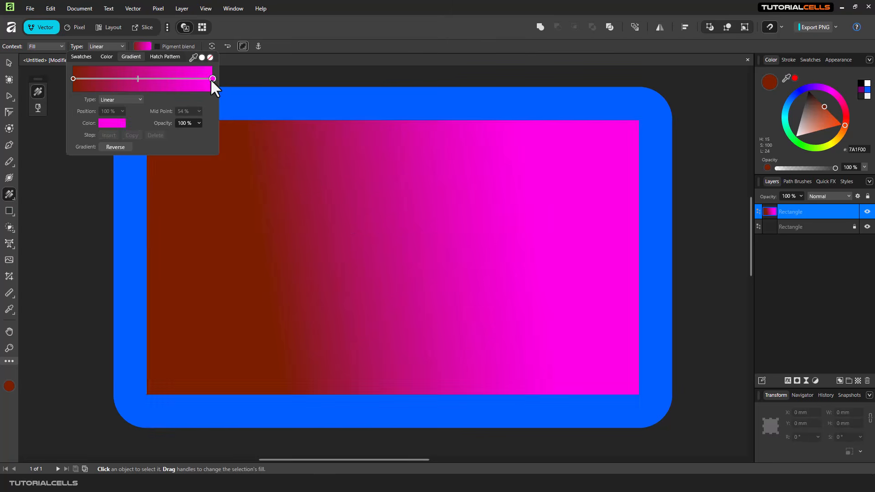
{"action": "left_click", "coordinate": [118, 124]}
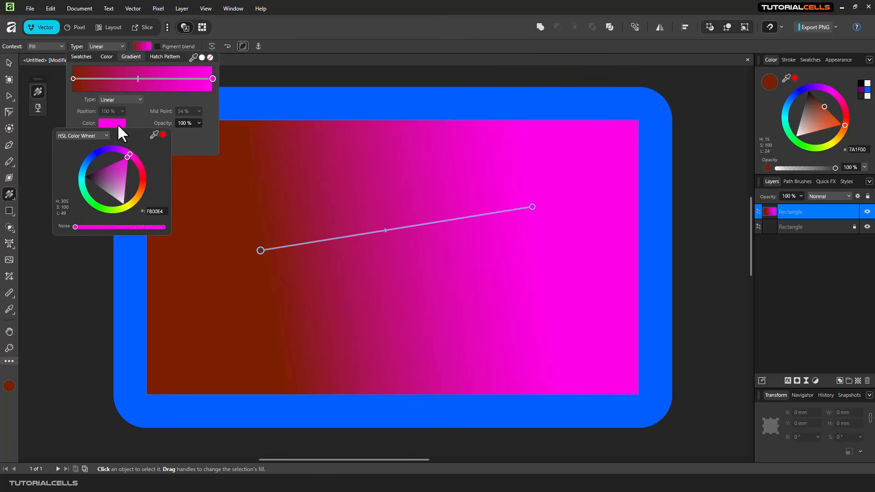
{"action": "left_click", "coordinate": [89, 200]}
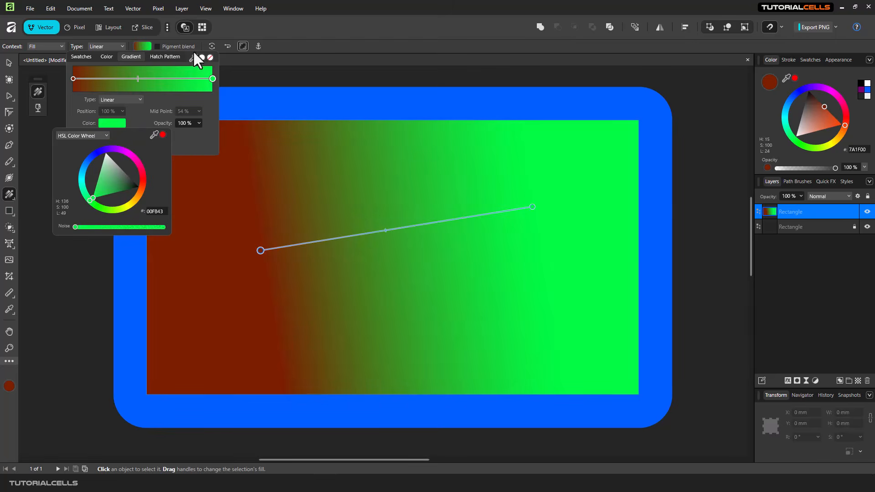
{"action": "left_click", "coordinate": [121, 46]}
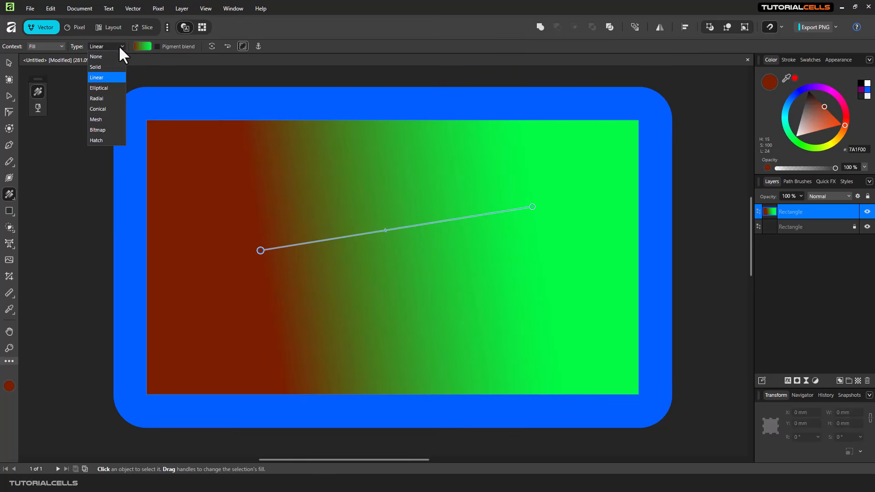
Step: Switch to an elliptical gradient and drag its red centre into the rectangle's lower left
{"action": "left_click", "coordinate": [92, 89]}
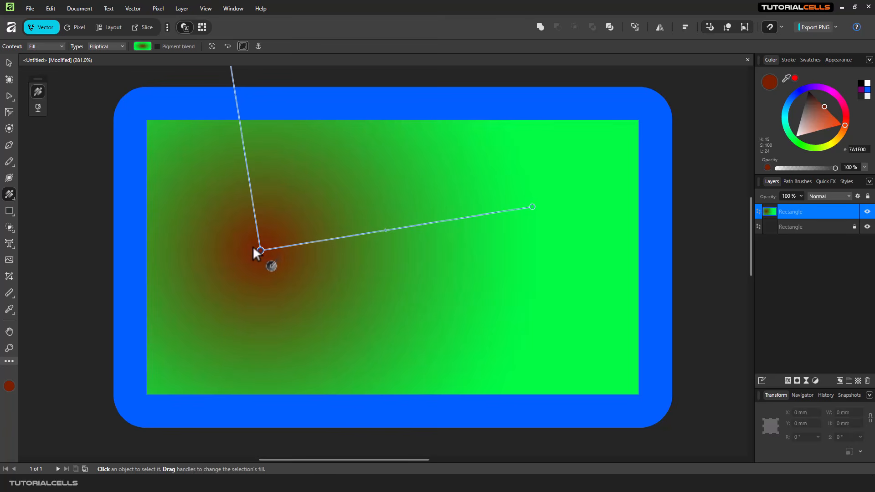
{"action": "left_click_drag", "start_coordinate": [260, 251], "coordinate": [307, 289]}
{"action": "scroll", "coordinate": [303, 283], "scroll_direction": "down", "scroll_amount": 4}
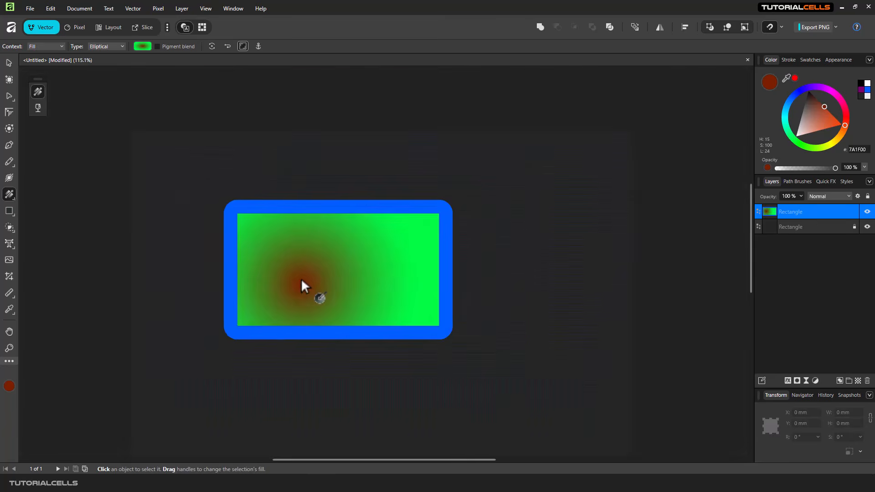
{"action": "scroll", "coordinate": [300, 276], "scroll_direction": "up", "scroll_amount": 1}
{"action": "left_click_drag", "start_coordinate": [280, 147], "coordinate": [300, 205]}
{"action": "left_click_drag", "start_coordinate": [378, 284], "coordinate": [402, 283]}
{"action": "left_click_drag", "start_coordinate": [296, 283], "coordinate": [315, 302]}
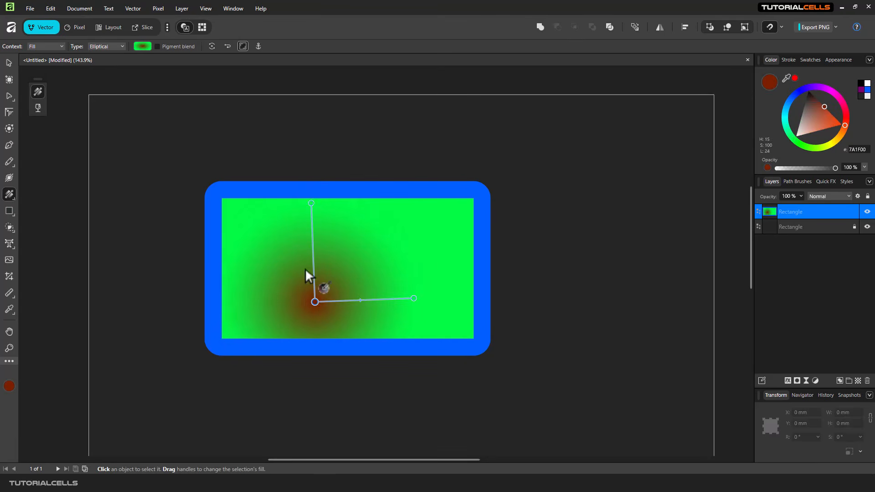
{"action": "left_click", "coordinate": [312, 204]}
Step: Recolour the gradient's end stop yellow and redraw a smaller ellipse from the centre
{"action": "left_click", "coordinate": [142, 47]}
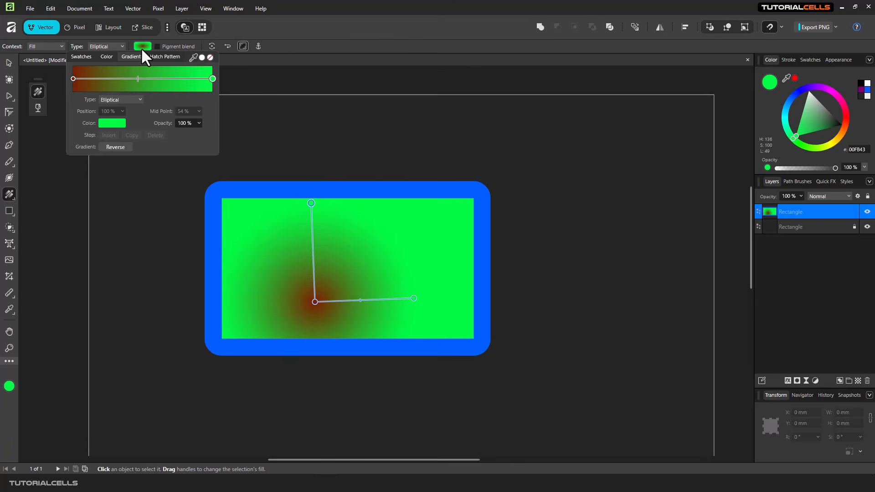
{"action": "left_click", "coordinate": [113, 123]}
{"action": "left_click_drag", "start_coordinate": [131, 155], "coordinate": [119, 117]}
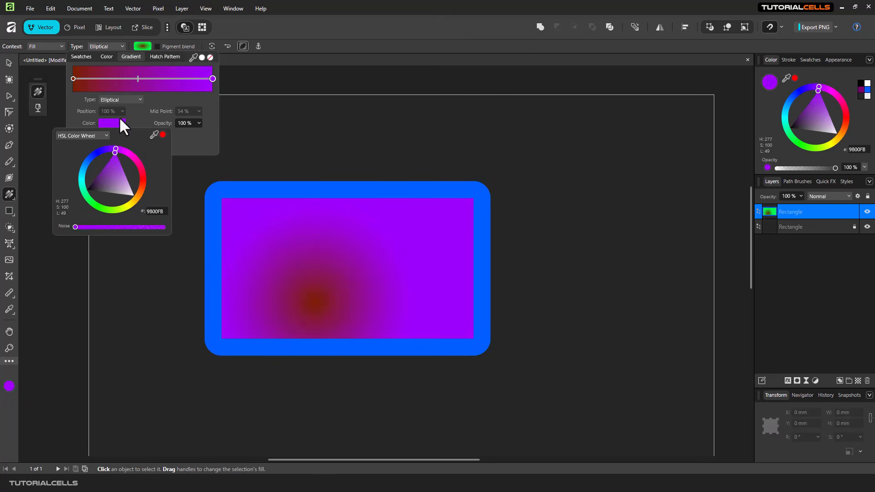
{"action": "mouse_move", "coordinate": [411, 298]}
{"action": "left_mouse_down"}
{"action": "mouse_move", "coordinate": [430, 296]}
{"action": "mouse_move", "coordinate": [418, 305]}
{"action": "mouse_move", "coordinate": [419, 290]}
{"action": "left_mouse_up"}
{"action": "mouse_move", "coordinate": [837, 121]}
{"action": "left_mouse_down"}
{"action": "mouse_move", "coordinate": [844, 124]}
{"action": "mouse_move", "coordinate": [833, 136]}
{"action": "left_mouse_up"}
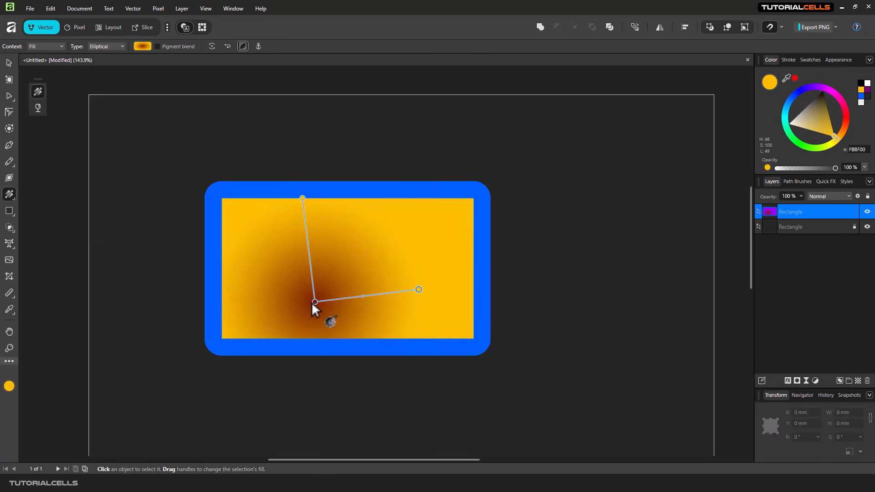
{"action": "left_click_drag", "start_coordinate": [312, 302], "coordinate": [401, 250]}
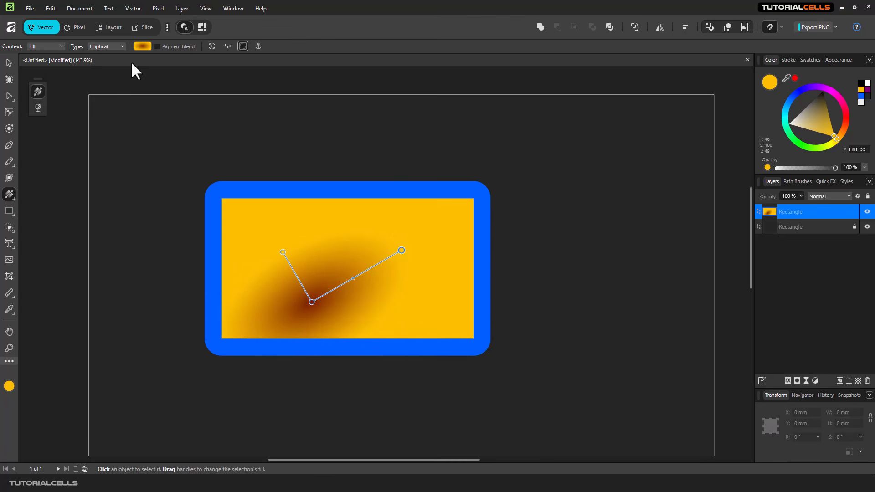
Step: Change to a radial gradient, redraw it from the centre outward, and add two extra stops
{"action": "left_click", "coordinate": [118, 47]}
{"action": "left_click", "coordinate": [103, 99]}
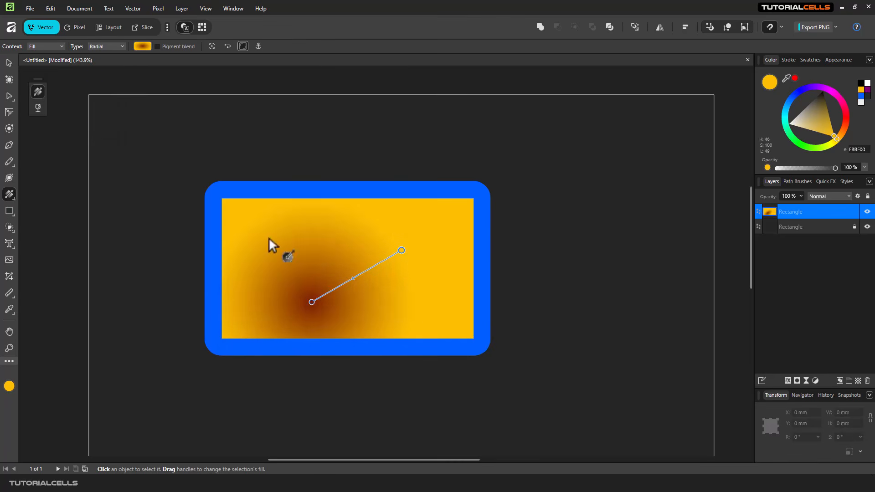
{"action": "left_click_drag", "start_coordinate": [312, 301], "coordinate": [331, 275]}
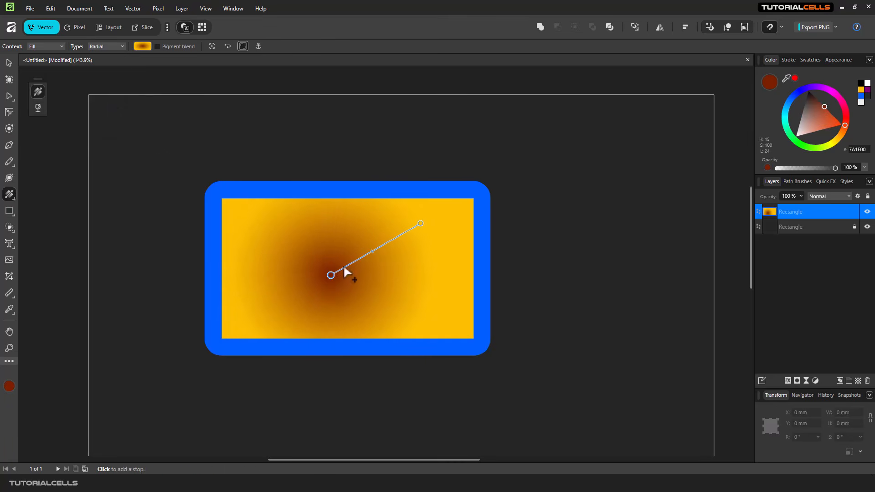
{"action": "left_click_drag", "start_coordinate": [420, 223], "coordinate": [483, 179]}
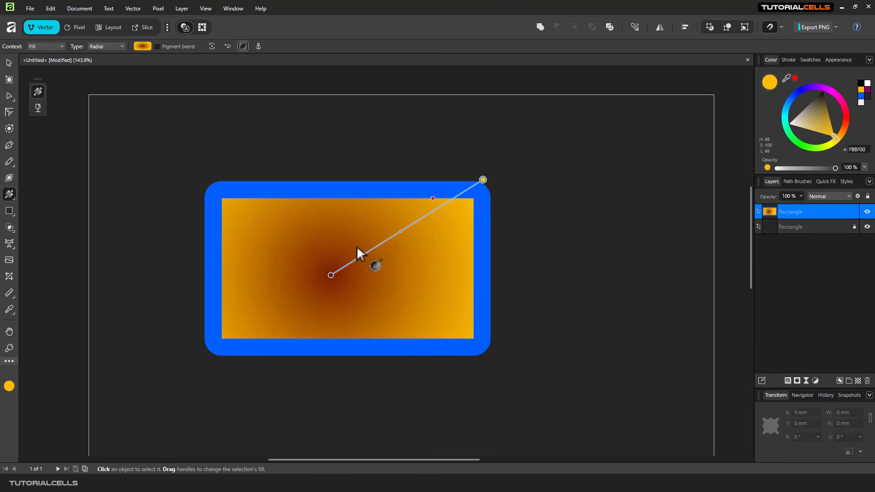
{"action": "left_click_drag", "start_coordinate": [333, 278], "coordinate": [428, 229]}
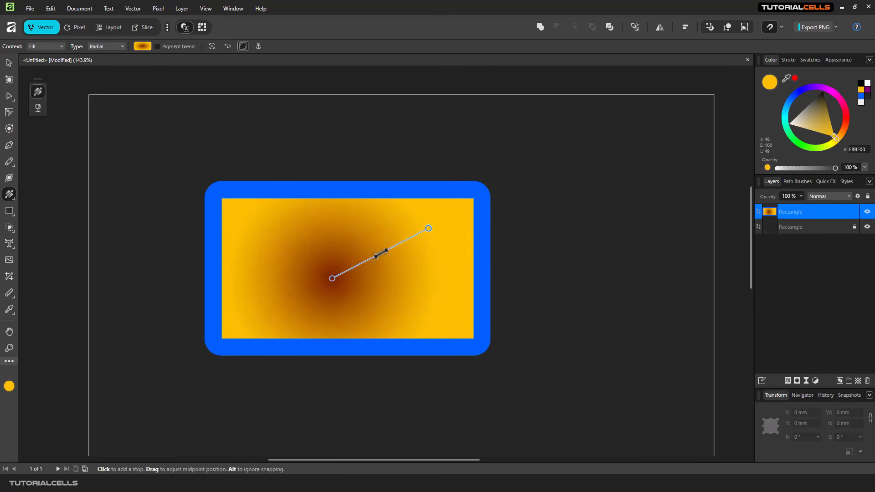
{"action": "left_click", "coordinate": [375, 255]}
{"action": "mouse_move", "coordinate": [380, 253]}
{"action": "left_mouse_down"}
{"action": "mouse_move", "coordinate": [357, 267]}
{"action": "mouse_move", "coordinate": [380, 253]}
{"action": "left_mouse_up"}
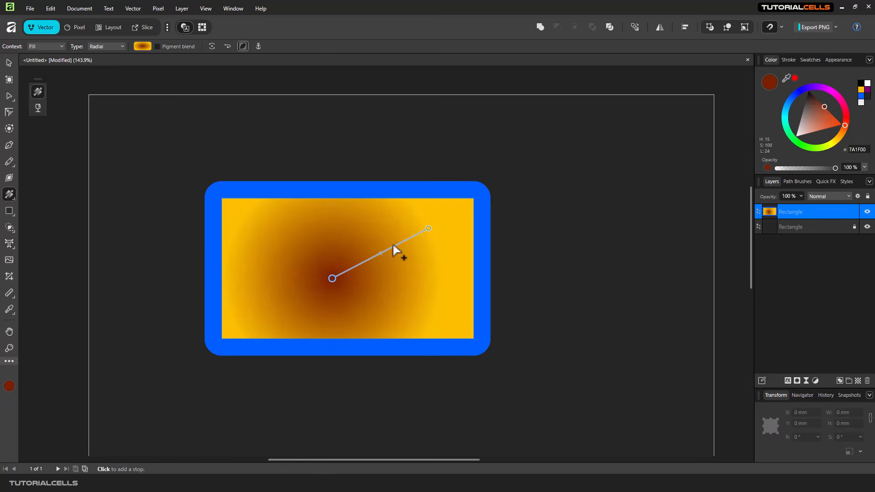
{"action": "left_click", "coordinate": [398, 244]}
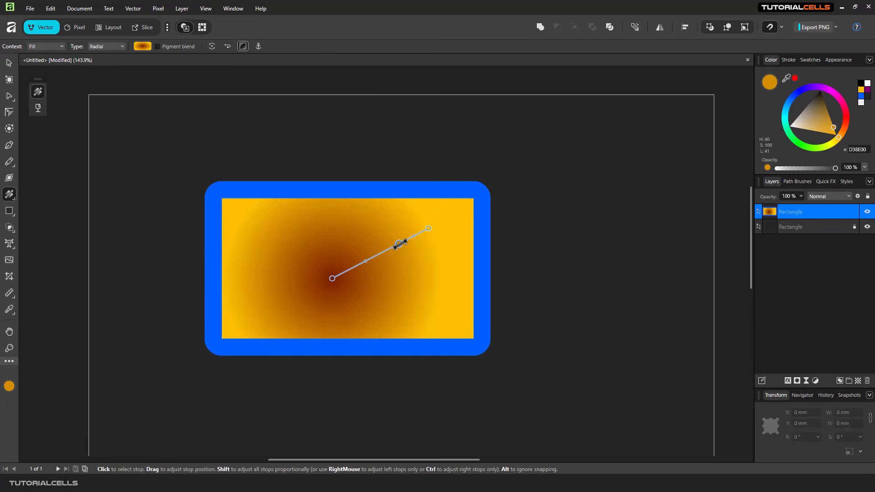
{"action": "left_click_drag", "start_coordinate": [396, 245], "coordinate": [393, 246]}
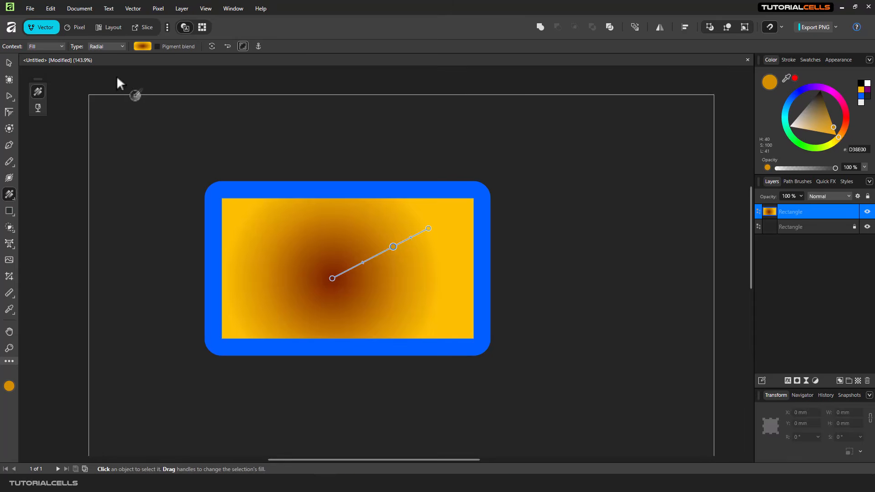
Step: Turn the middle stop magenta, stretch the gradient to the corner, and add a dark red centre stop
{"action": "left_click", "coordinate": [142, 46]}
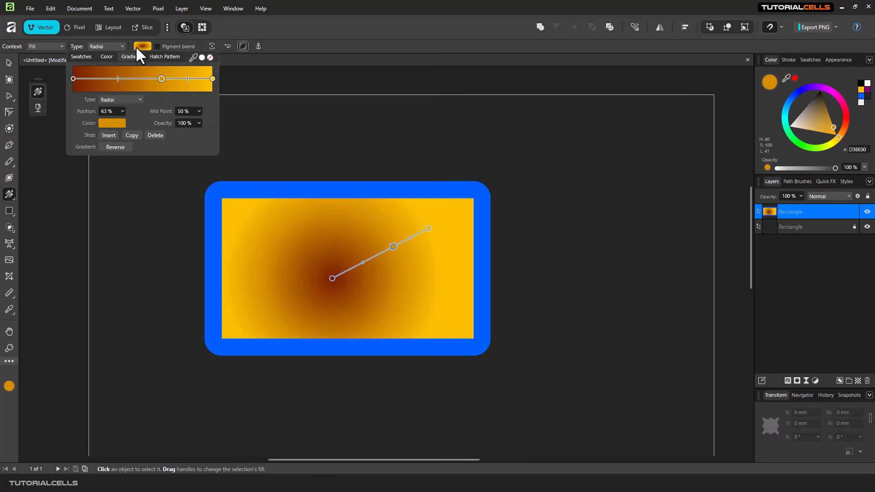
{"action": "left_click", "coordinate": [114, 122]}
{"action": "left_click_drag", "start_coordinate": [119, 151], "coordinate": [121, 150]}
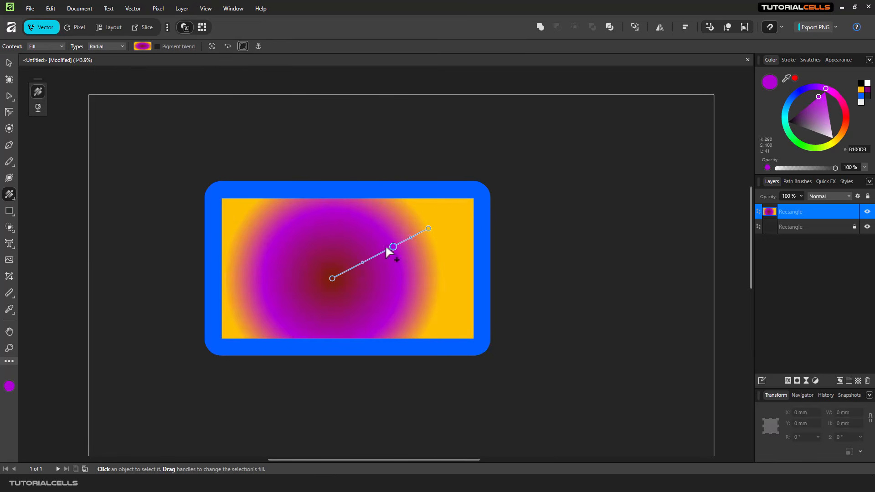
{"action": "left_click", "coordinate": [363, 261]}
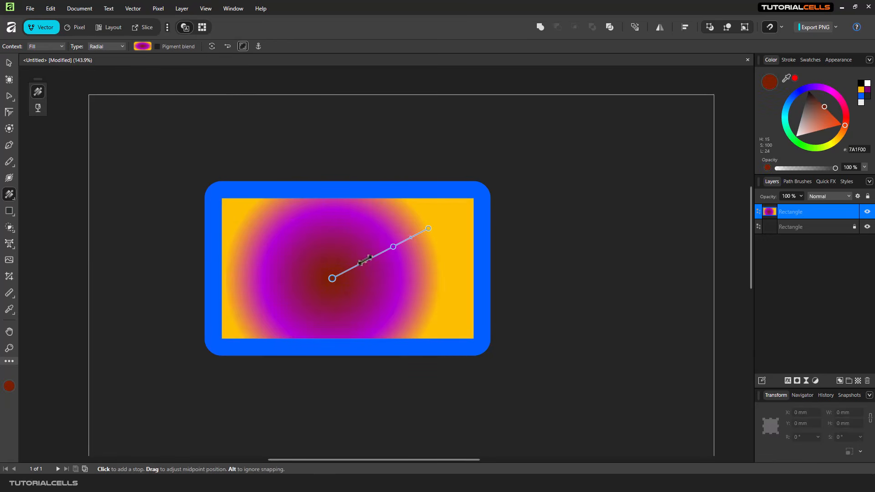
{"action": "left_click_drag", "start_coordinate": [428, 228], "coordinate": [474, 215]}
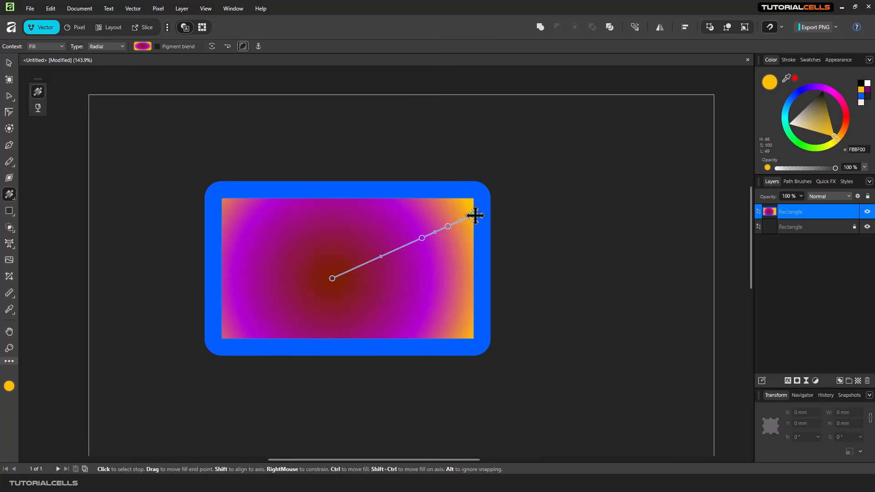
{"action": "left_click", "coordinate": [354, 268]}
Step: Change the red-magenta-yellow gradient type to Conical
{"action": "left_click", "coordinate": [143, 45]}
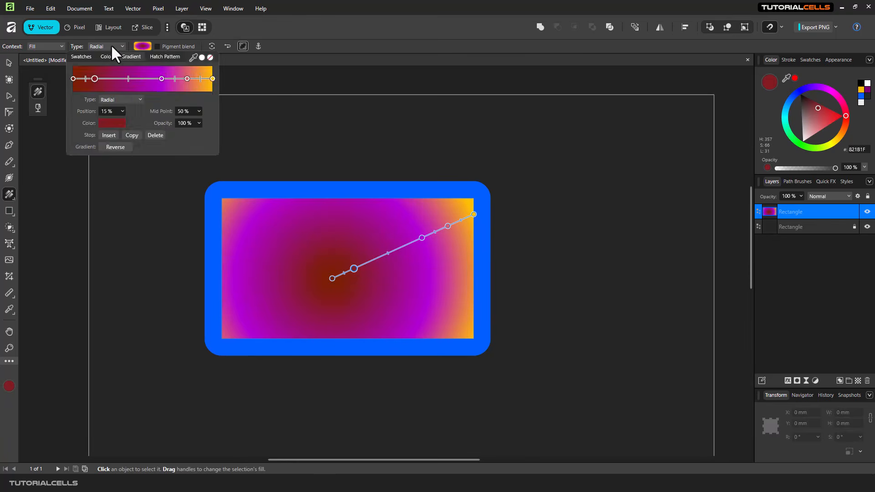
{"action": "left_click", "coordinate": [105, 46]}
{"action": "left_click", "coordinate": [105, 46]}
{"action": "left_click", "coordinate": [135, 47]}
{"action": "left_click", "coordinate": [135, 46]}
{"action": "left_click", "coordinate": [106, 46]}
{"action": "left_click", "coordinate": [106, 46]}
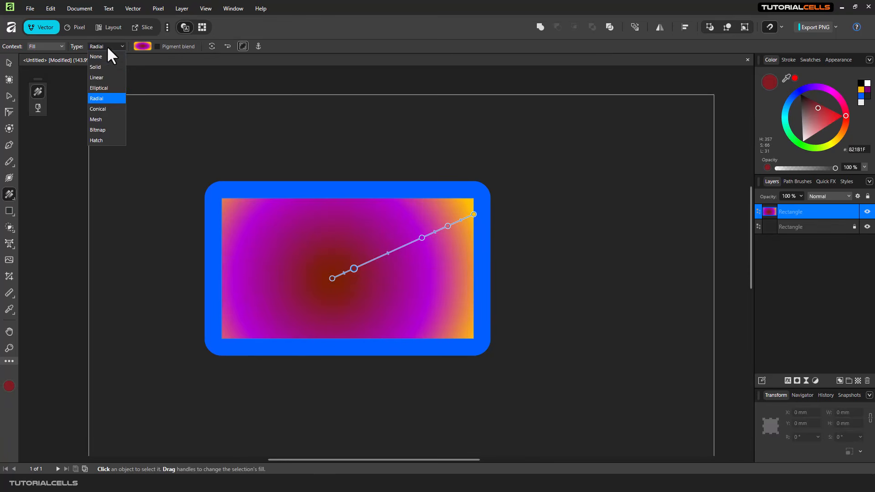
{"action": "left_click", "coordinate": [108, 110]}
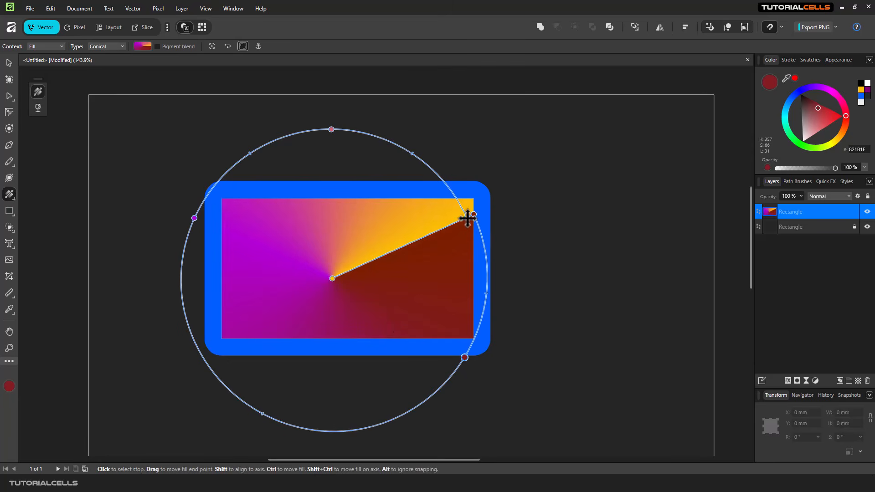
Step: Shrink the conical ring and add a blue-violet stop that widens its dark sector
{"action": "left_click_drag", "start_coordinate": [469, 212], "coordinate": [315, 204]}
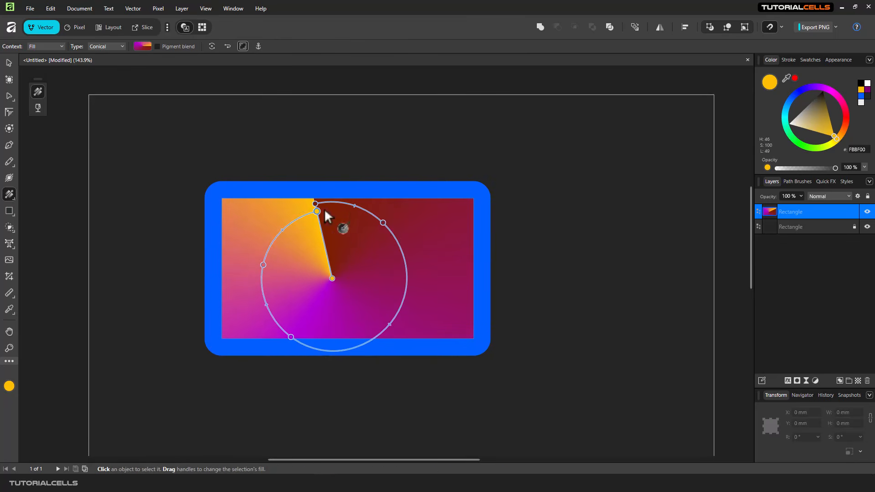
{"action": "left_click", "coordinate": [383, 223]}
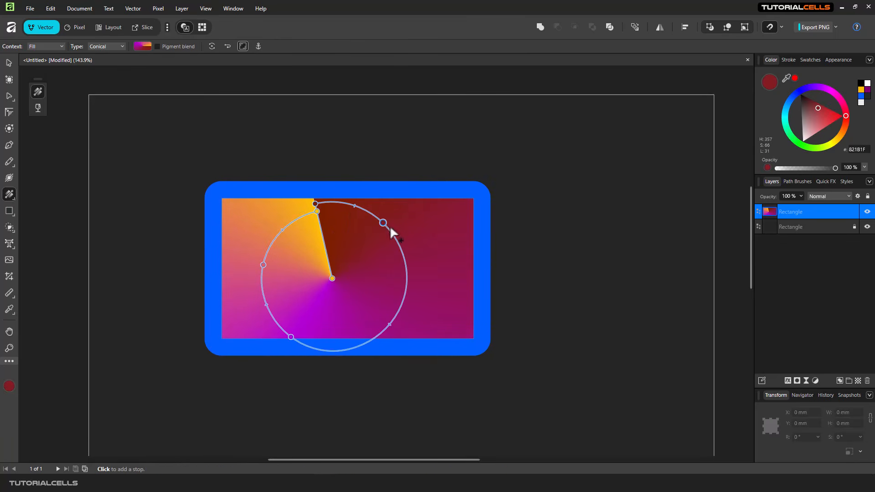
{"action": "left_click_drag", "start_coordinate": [382, 222], "coordinate": [398, 241]}
{"action": "left_click", "coordinate": [143, 46]}
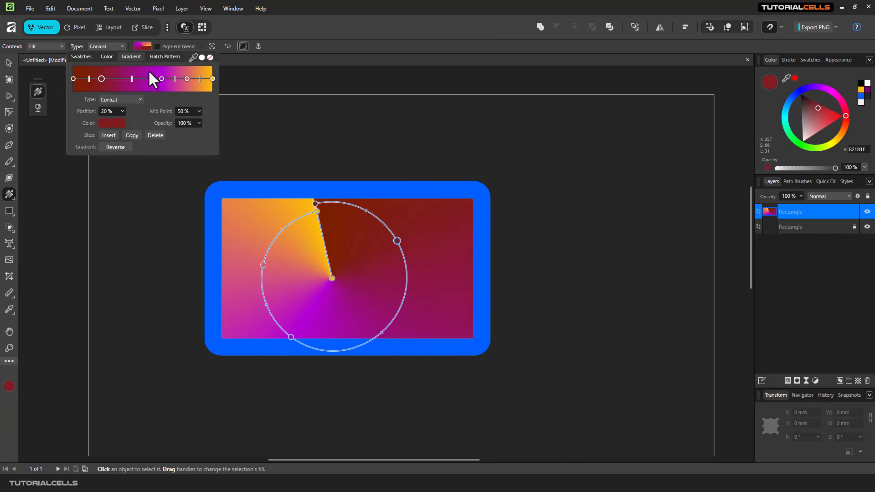
{"action": "left_click", "coordinate": [114, 123]}
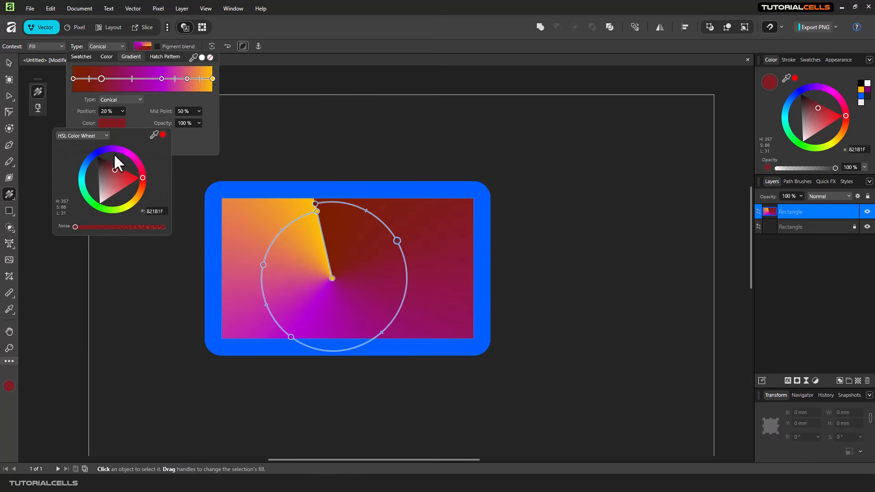
{"action": "left_click", "coordinate": [101, 151]}
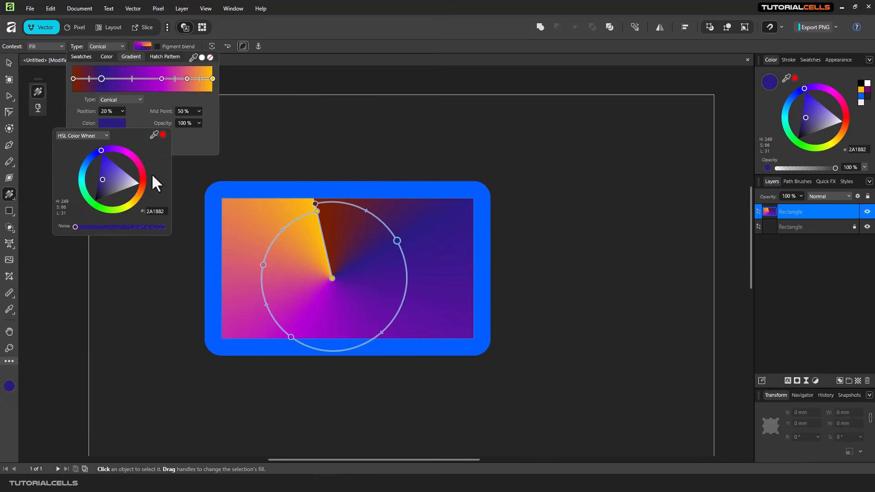
Step: Replace the conical gradient with a mesh gradient fill
{"action": "left_click", "coordinate": [225, 22]}
{"action": "left_click", "coordinate": [225, 22]}
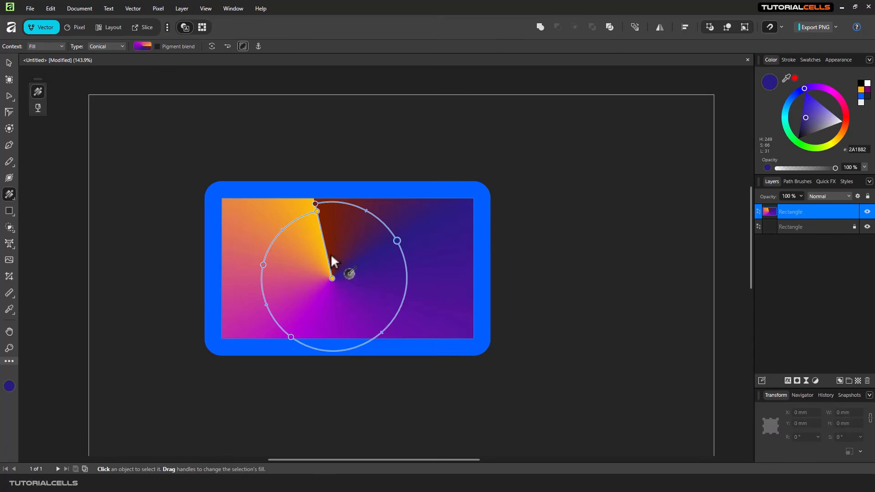
{"action": "left_click", "coordinate": [102, 47]}
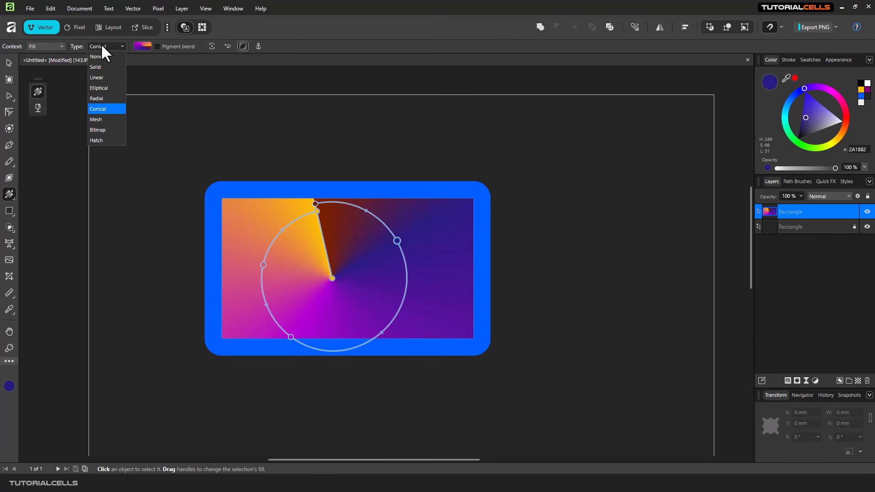
{"action": "left_click", "coordinate": [111, 119]}
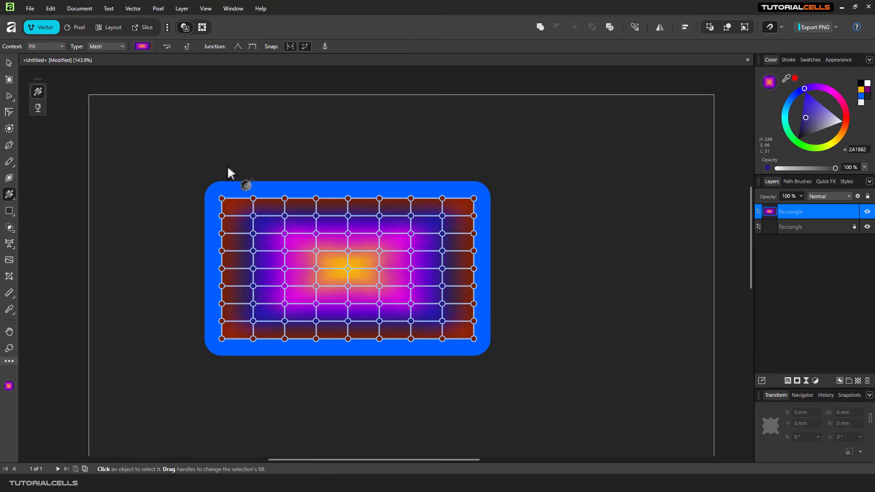
Step: Colour the central mesh point blue and bend its curve outward to the right
{"action": "left_click", "coordinate": [142, 46]}
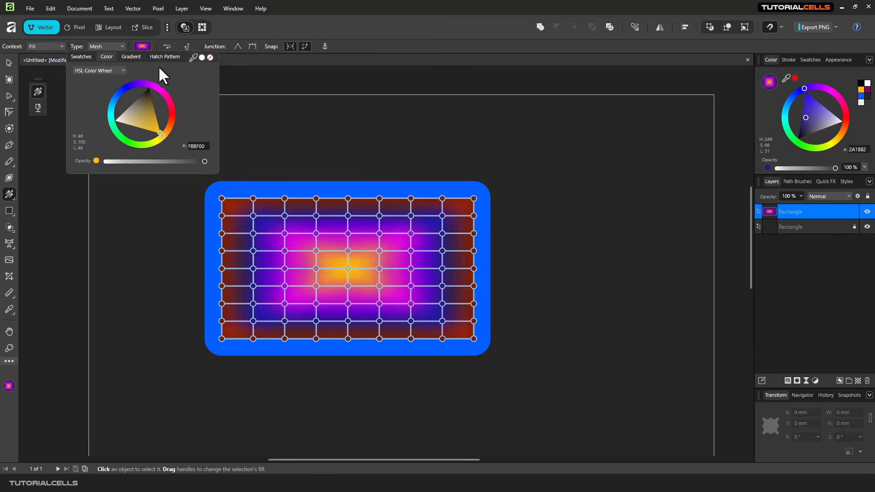
{"action": "left_click", "coordinate": [132, 56]}
{"action": "left_click", "coordinate": [140, 46]}
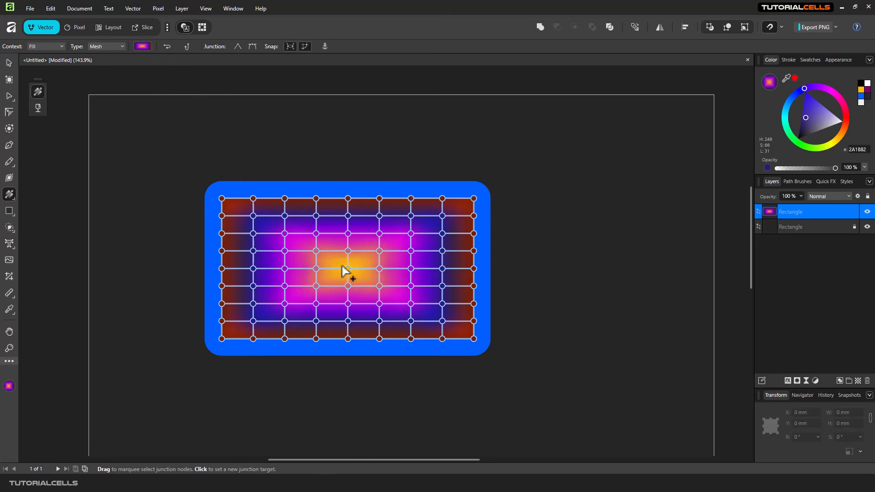
{"action": "left_click", "coordinate": [316, 251]}
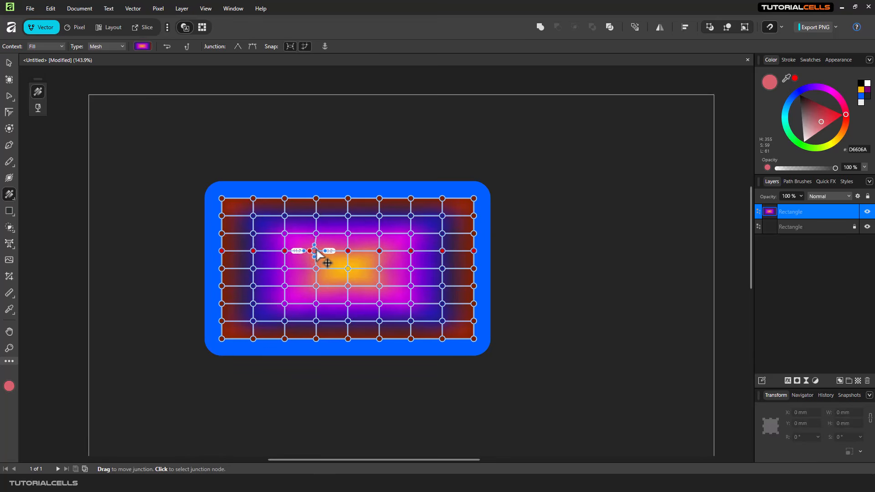
{"action": "left_click_drag", "start_coordinate": [317, 252], "coordinate": [317, 252]}
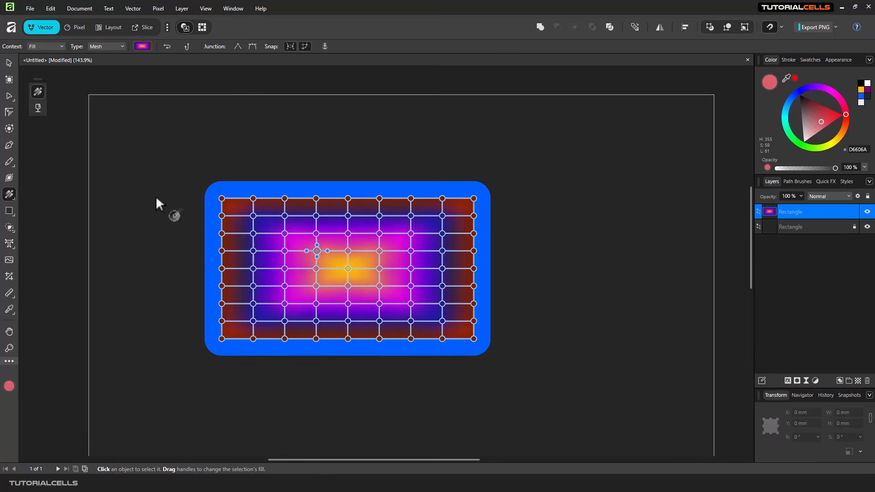
{"action": "left_click", "coordinate": [142, 47]}
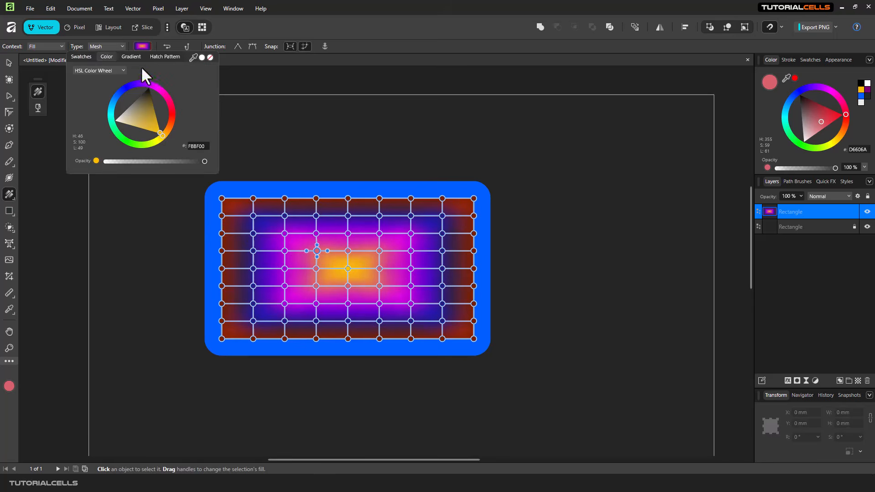
{"action": "left_click", "coordinate": [127, 86]}
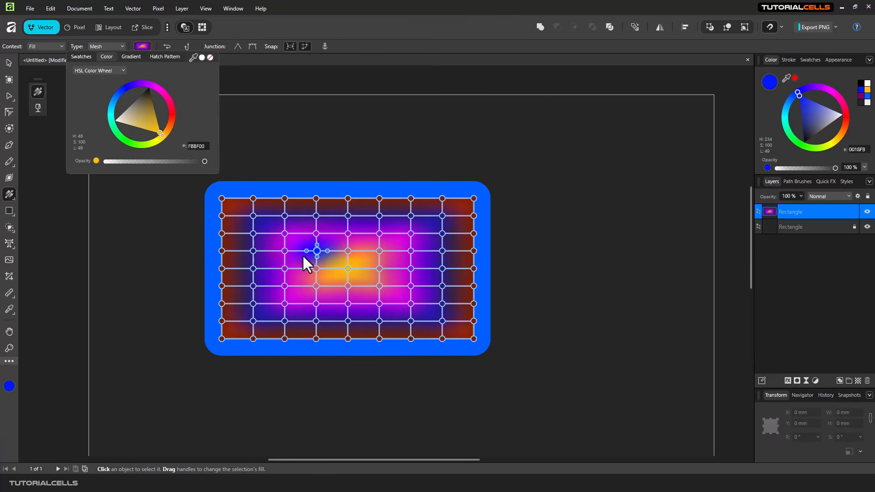
{"action": "left_click_drag", "start_coordinate": [327, 251], "coordinate": [391, 266]}
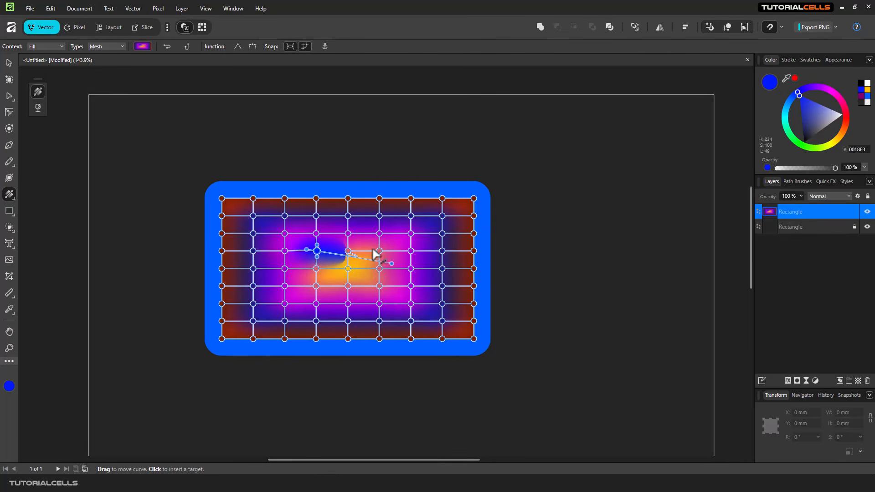
Step: Make the point right of centre cyan and the lower-right point red, bending both curves
{"action": "left_click", "coordinate": [379, 251]}
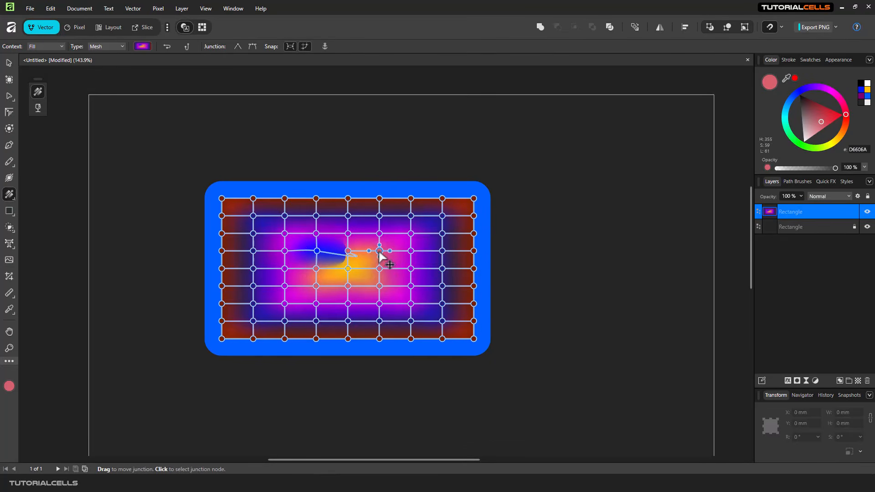
{"action": "left_click", "coordinate": [142, 46]}
{"action": "left_click_drag", "start_coordinate": [113, 110], "coordinate": [111, 119]}
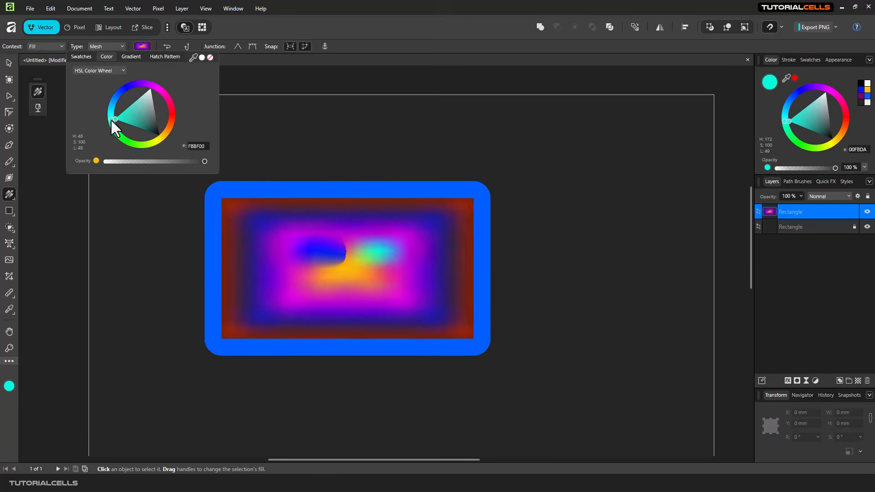
{"action": "left_click_drag", "start_coordinate": [370, 250], "coordinate": [283, 225]}
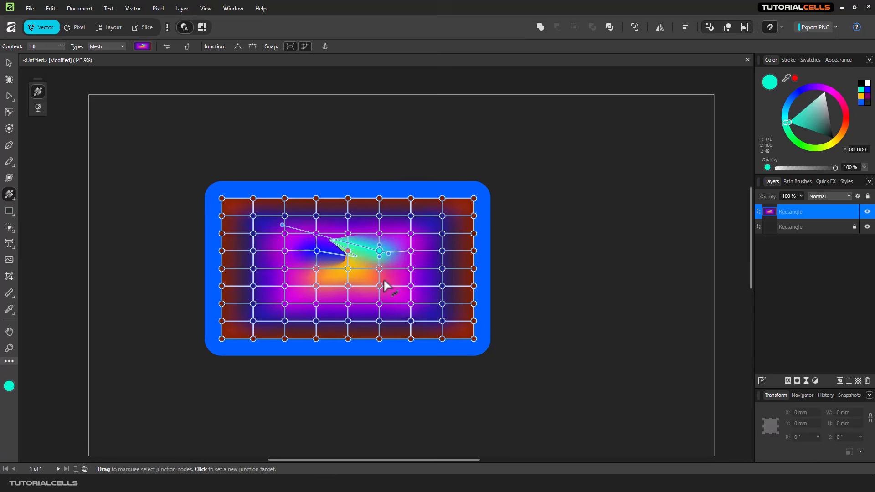
{"action": "left_click", "coordinate": [410, 269]}
{"action": "left_click_drag", "start_coordinate": [401, 269], "coordinate": [380, 284]}
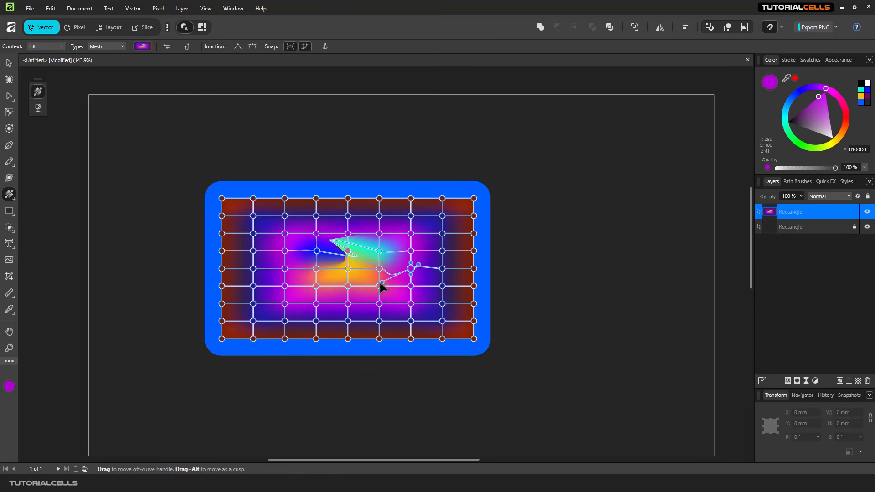
{"action": "left_click", "coordinate": [142, 47]}
{"action": "left_click_drag", "start_coordinate": [146, 141], "coordinate": [177, 117]}
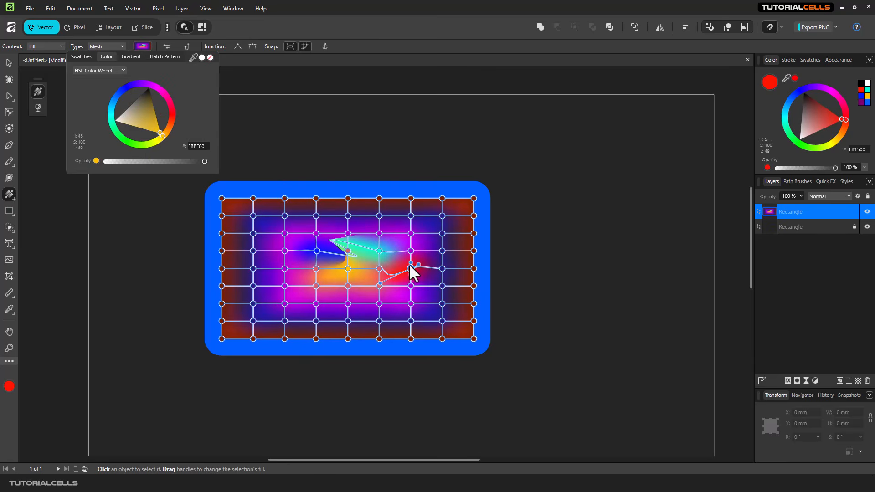
{"action": "left_click_drag", "start_coordinate": [408, 269], "coordinate": [370, 215]}
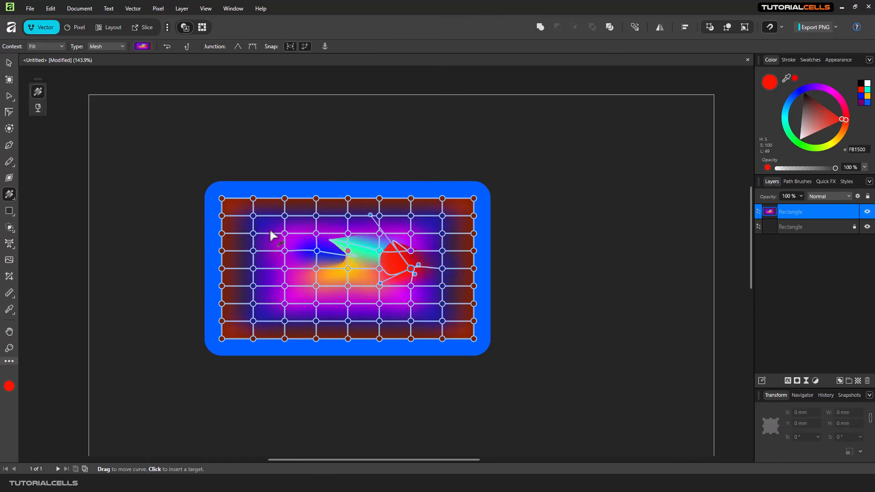
Step: Leave the Fill Tool to check the mesh result, then return to fill editing
{"action": "left_click", "coordinate": [8, 62]}
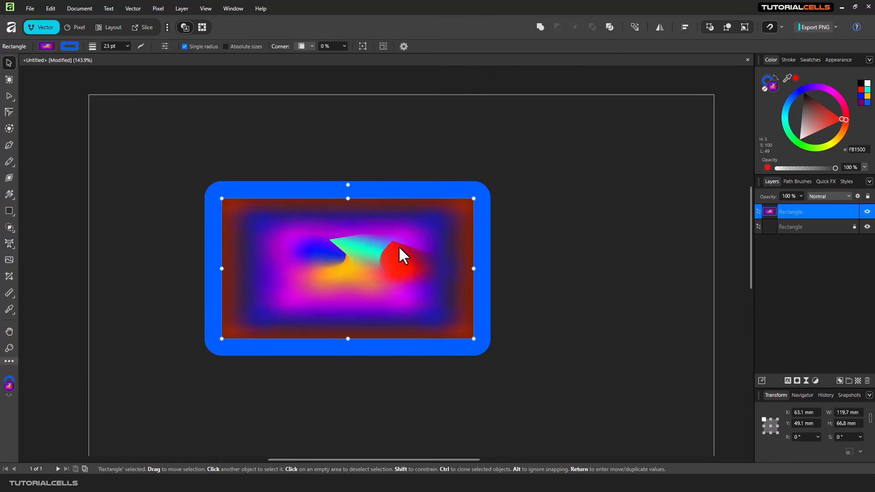
{"action": "left_click", "coordinate": [9, 194]}
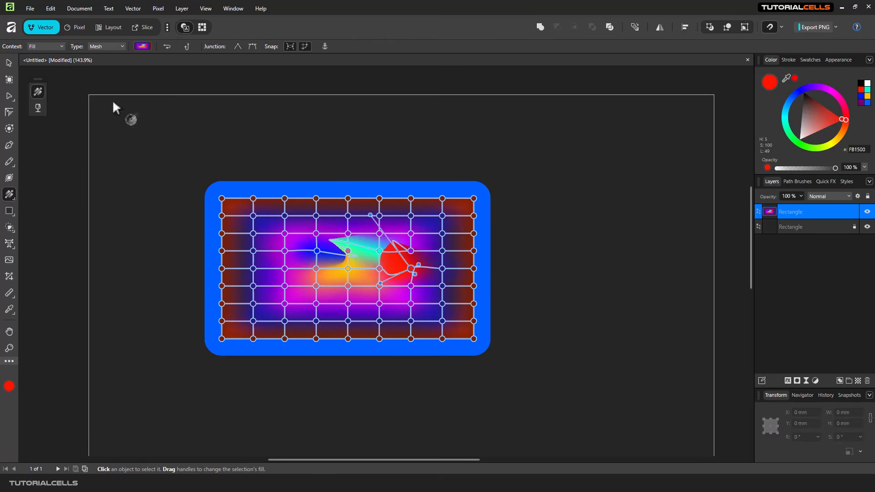
{"action": "left_click", "coordinate": [114, 46]}
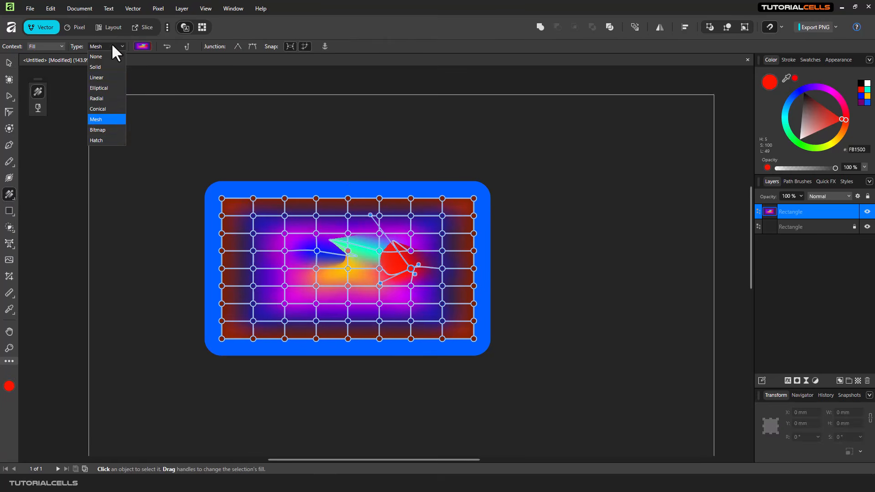
Step: Set the fill type to Bitmap and load the orange-and-black TC logo image file
{"action": "left_click", "coordinate": [98, 130]}
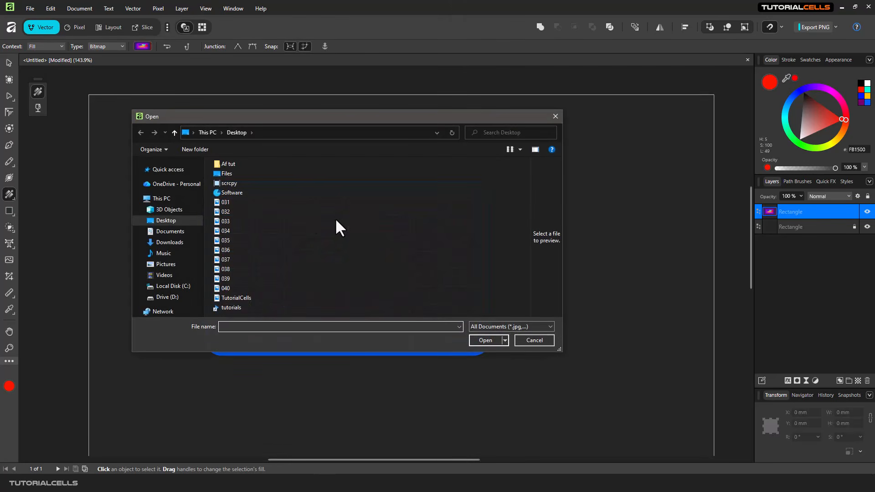
{"action": "double_click", "coordinate": [235, 297]}
{"action": "scroll", "coordinate": [305, 245], "scroll_direction": "down", "scroll_amount": 2}
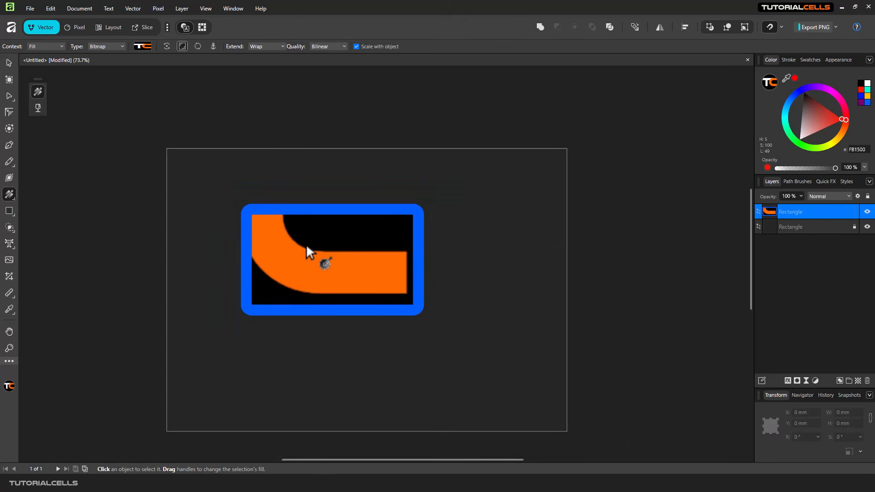
{"action": "scroll", "coordinate": [305, 244], "scroll_direction": "up", "scroll_amount": 1}
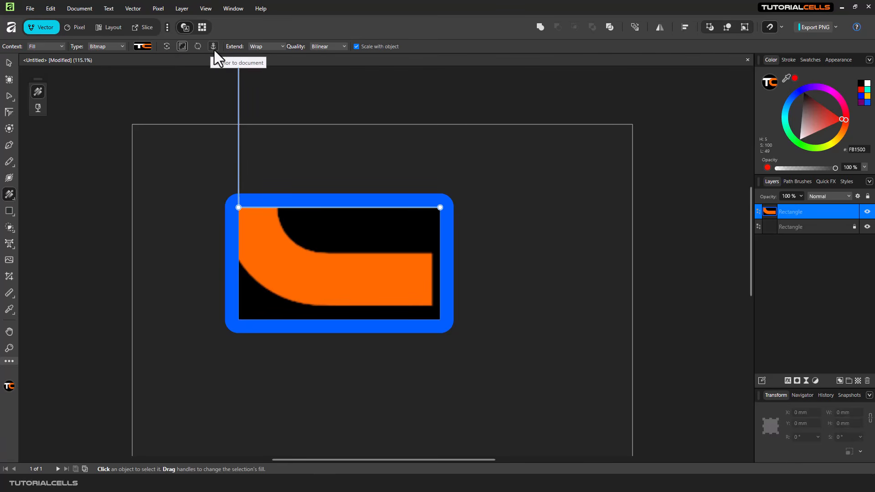
Step: Keep the TC logo bitmap fill on Wrap, shrinking and tilting it before resetting its shear
{"action": "left_click", "coordinate": [274, 47]}
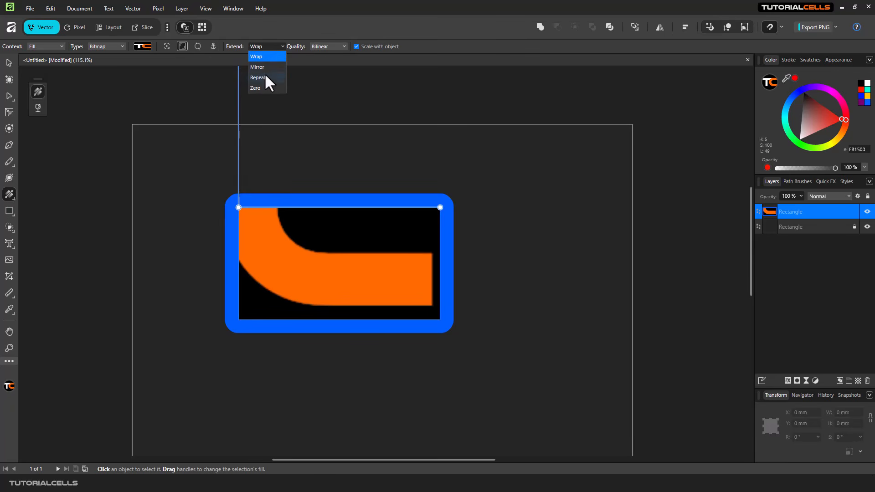
{"action": "left_click", "coordinate": [264, 55]}
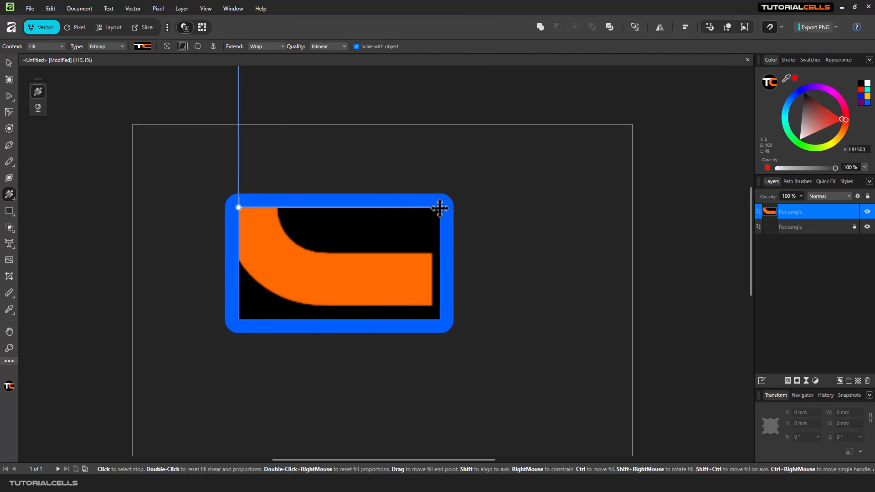
{"action": "left_click_drag", "start_coordinate": [440, 207], "coordinate": [250, 221]}
{"action": "double_click", "coordinate": [250, 221]}
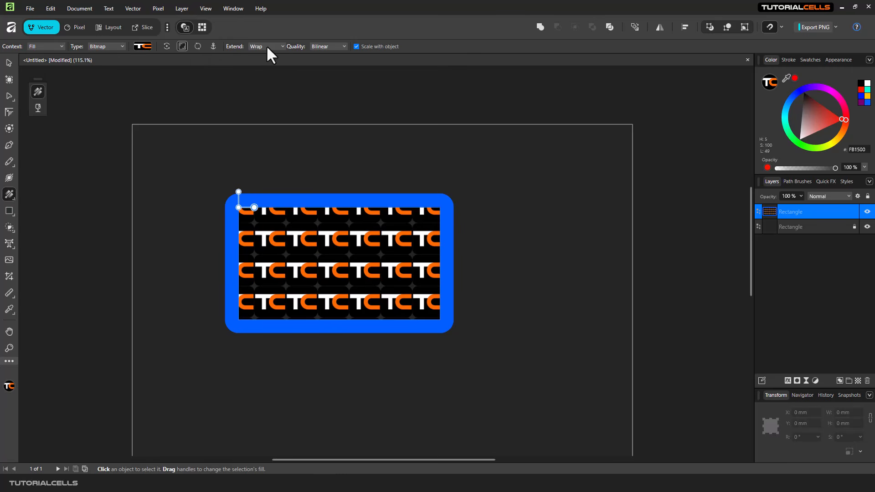
Step: Try the Mirror, Repeat and Zero extend modes on the logo fill, keeping Bilinear quality
{"action": "left_click", "coordinate": [313, 47]}
{"action": "left_click", "coordinate": [314, 47]}
{"action": "left_click", "coordinate": [280, 46]}
{"action": "left_click", "coordinate": [269, 68]}
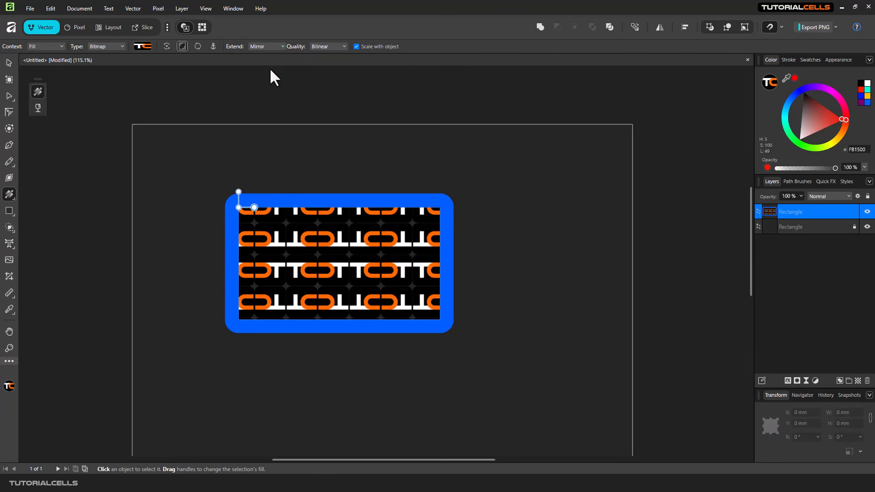
{"action": "scroll", "coordinate": [324, 240], "scroll_direction": "up", "scroll_amount": 3}
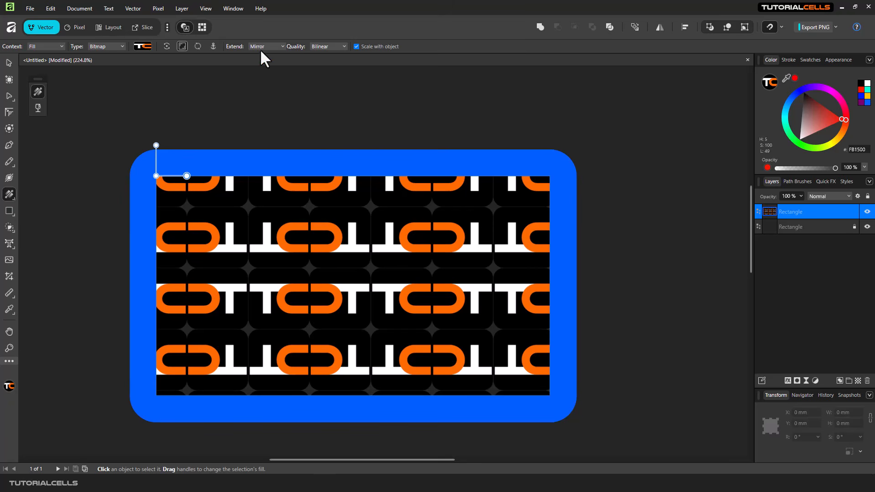
{"action": "left_click", "coordinate": [263, 48]}
{"action": "left_click", "coordinate": [268, 76]}
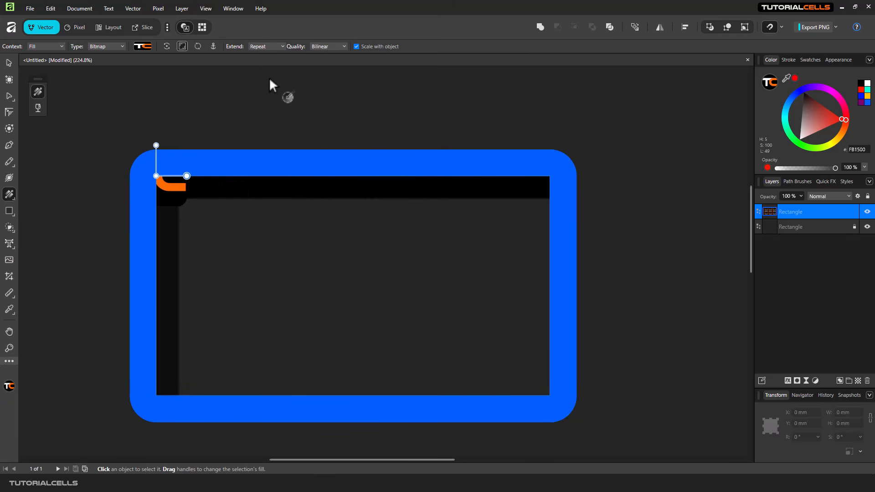
{"action": "left_click", "coordinate": [267, 45]}
{"action": "left_click", "coordinate": [255, 88]}
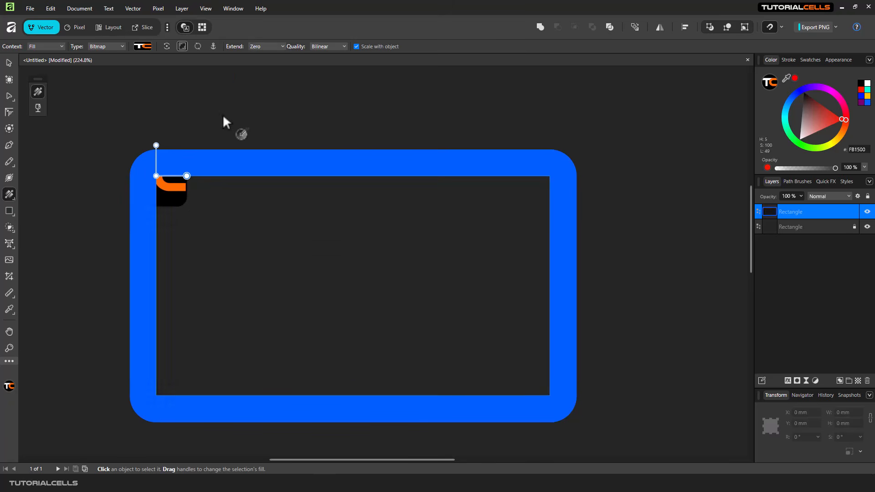
Step: Return the logo fill to Wrap tiling and enlarge the tiled TC logos
{"action": "left_click_drag", "start_coordinate": [157, 176], "coordinate": [318, 281]}
{"action": "left_click", "coordinate": [267, 45]}
{"action": "left_click", "coordinate": [270, 56]}
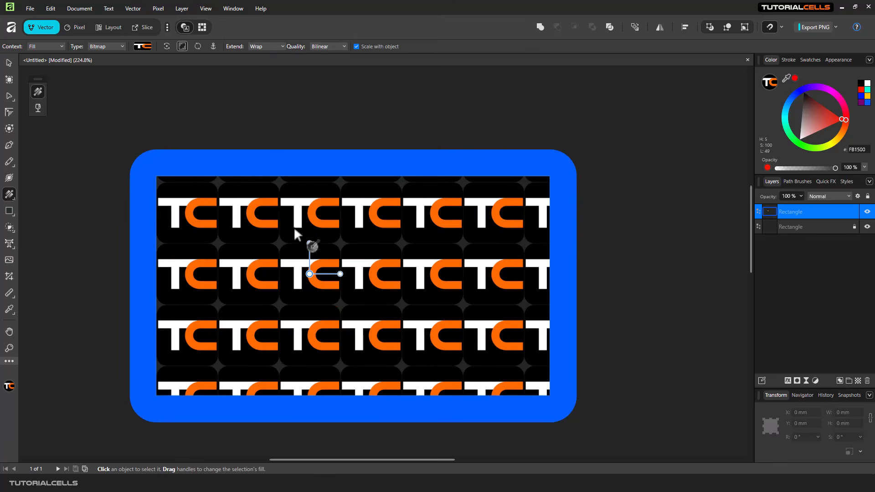
{"action": "mouse_move", "coordinate": [341, 274]}
{"action": "left_mouse_down"}
{"action": "mouse_move", "coordinate": [355, 273]}
{"action": "mouse_move", "coordinate": [342, 274]}
{"action": "left_mouse_up"}
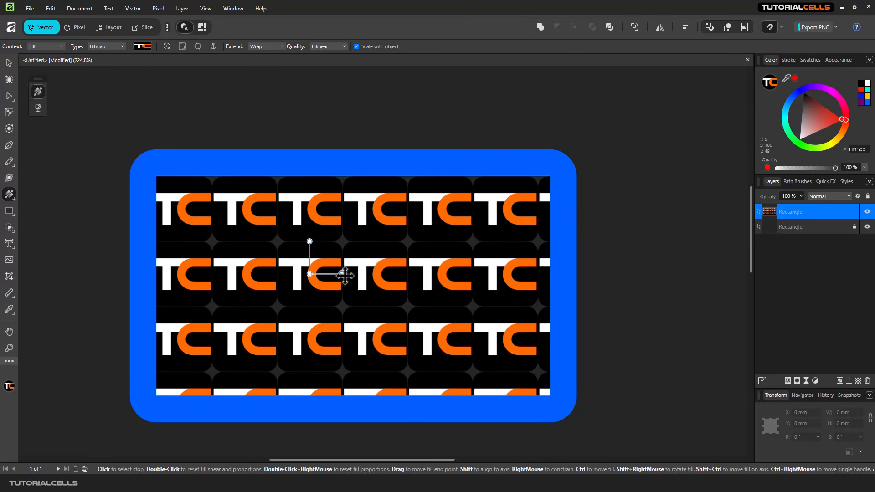
{"action": "mouse_move", "coordinate": [342, 273]}
{"action": "left_mouse_down"}
{"action": "mouse_move", "coordinate": [440, 275]}
{"action": "mouse_move", "coordinate": [341, 273]}
{"action": "left_mouse_up"}
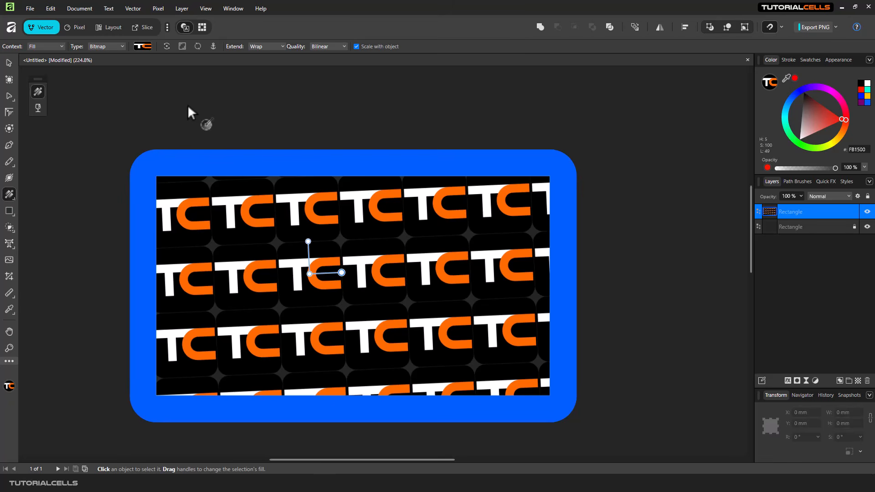
Step: Reset the fill to plain white, then switch it to a rotated hatch pattern
{"action": "key", "text": "ctrl+z"}
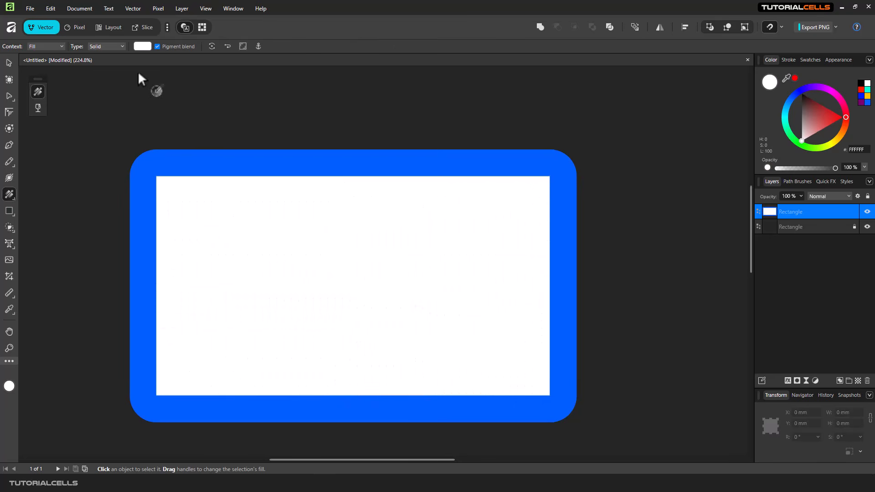
{"action": "left_click", "coordinate": [112, 46]}
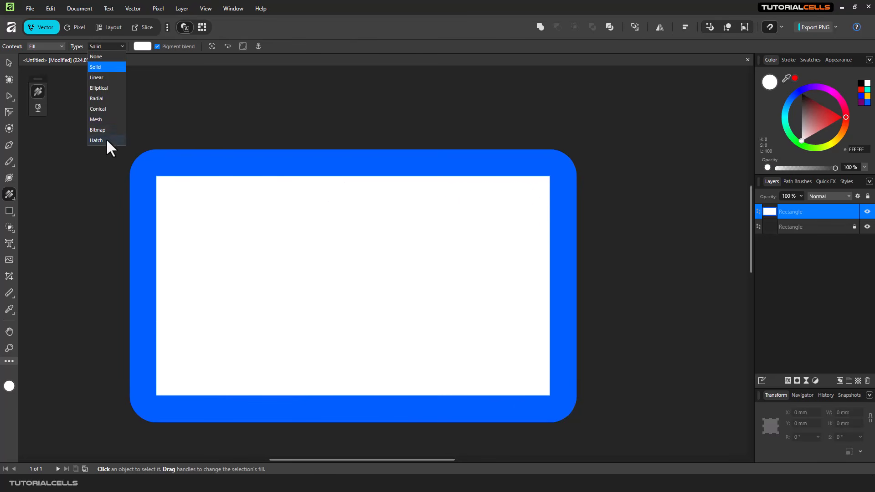
{"action": "left_click", "coordinate": [106, 139]}
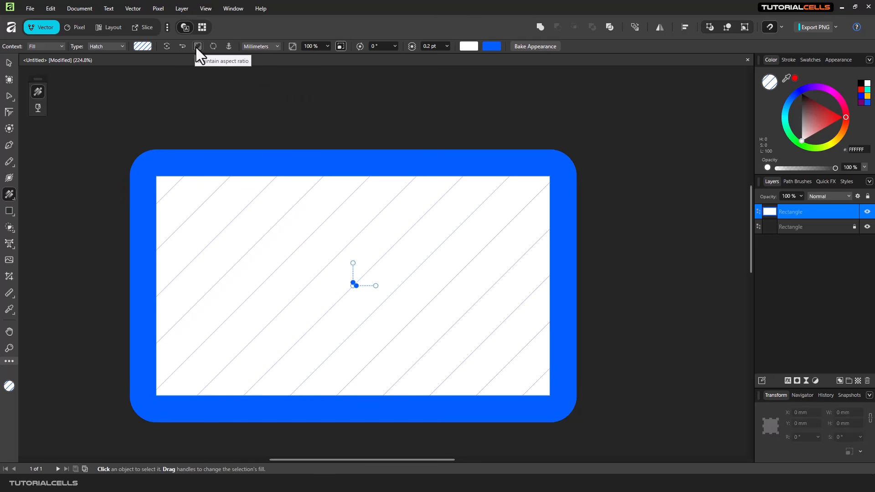
{"action": "left_click", "coordinate": [145, 47]}
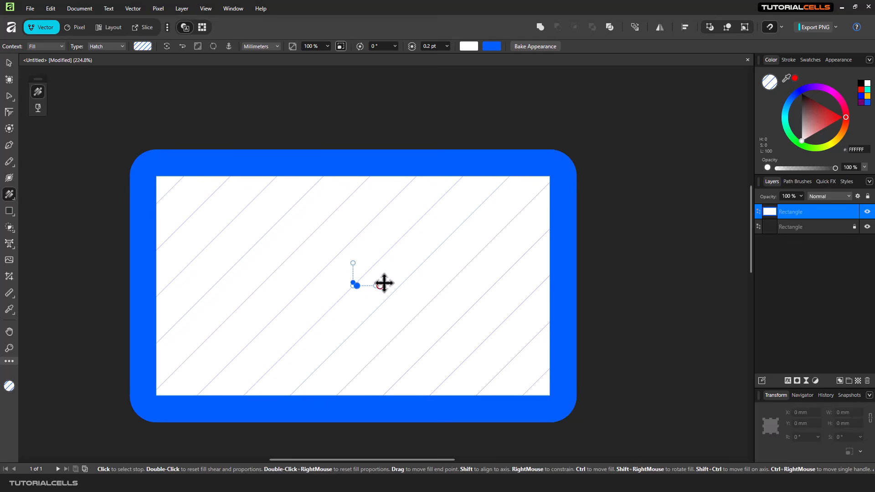
{"action": "mouse_move", "coordinate": [385, 283]}
{"action": "left_mouse_down"}
{"action": "mouse_move", "coordinate": [390, 260]}
{"action": "mouse_move", "coordinate": [367, 272]}
{"action": "mouse_move", "coordinate": [391, 273]}
{"action": "mouse_move", "coordinate": [366, 289]}
{"action": "mouse_move", "coordinate": [367, 280]}
{"action": "mouse_move", "coordinate": [357, 287]}
{"action": "mouse_move", "coordinate": [353, 280]}
{"action": "left_mouse_up"}
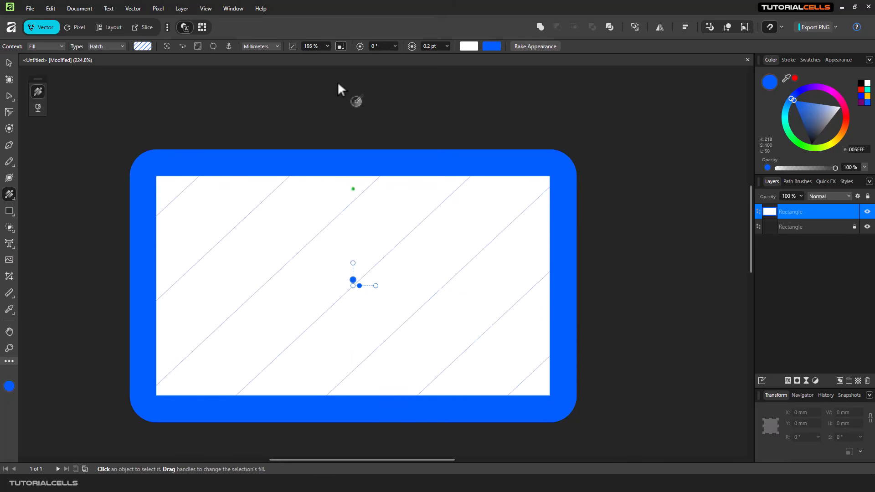
Step: Set the hatch to 37% scale, 8.7° rotation and 3.6 pt line weight
{"action": "left_click", "coordinate": [327, 46]}
{"action": "left_click_drag", "start_coordinate": [328, 56], "coordinate": [318, 56]}
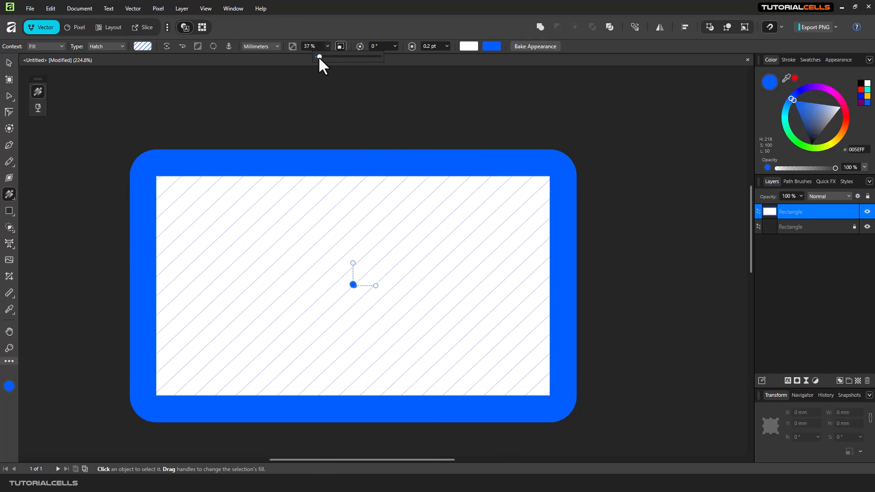
{"action": "left_click", "coordinate": [395, 46]}
{"action": "left_click_drag", "start_coordinate": [398, 57], "coordinate": [451, 56]}
{"action": "left_click", "coordinate": [444, 46]}
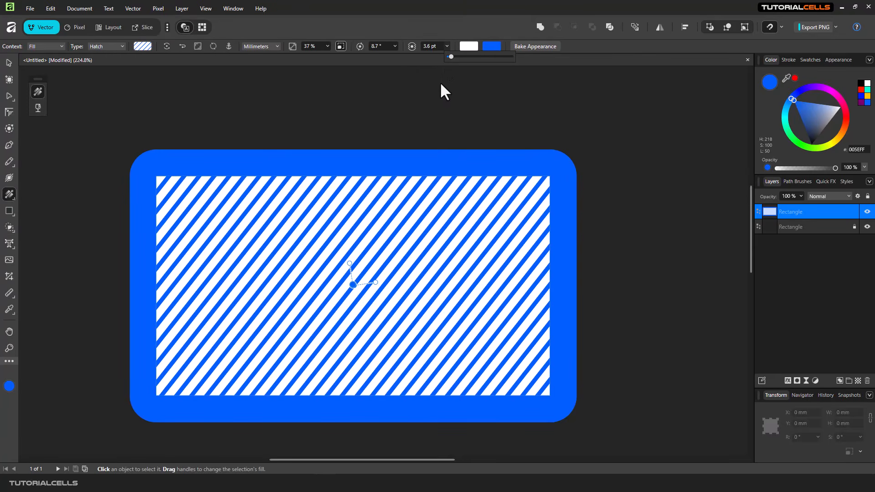
Step: Colour the hatch dark blue with green stripes, then bake it into line objects
{"action": "left_click", "coordinate": [473, 46]}
{"action": "left_click_drag", "start_coordinate": [447, 78], "coordinate": [455, 70]}
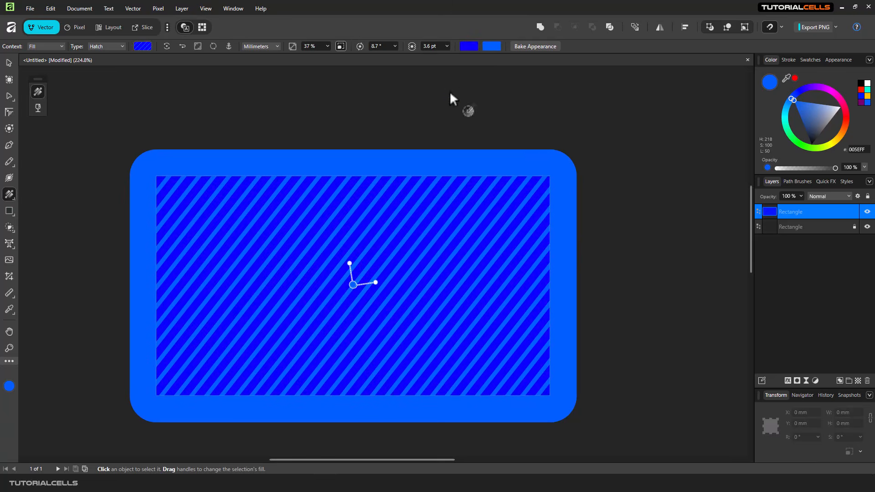
{"action": "left_click", "coordinate": [491, 46]}
{"action": "left_click_drag", "start_coordinate": [466, 103], "coordinate": [473, 124]}
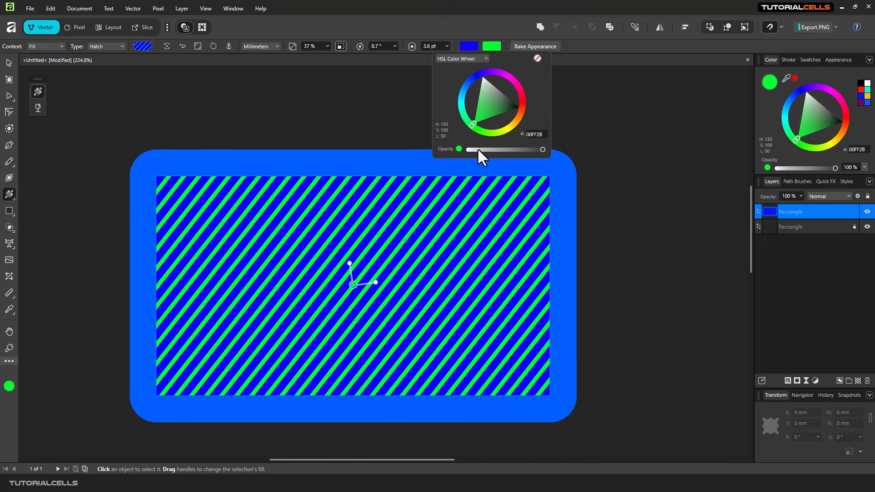
{"action": "left_click", "coordinate": [534, 45]}
{"action": "left_click_drag", "start_coordinate": [265, 165], "coordinate": [269, 167]}
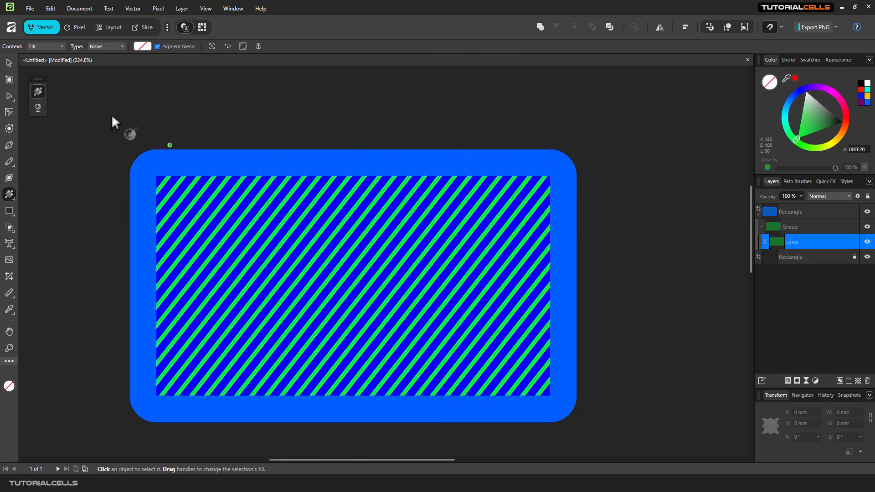
Step: Delete the baked Lines object and reselect the inner blue rectangle for fill editing
{"action": "left_click", "coordinate": [8, 63]}
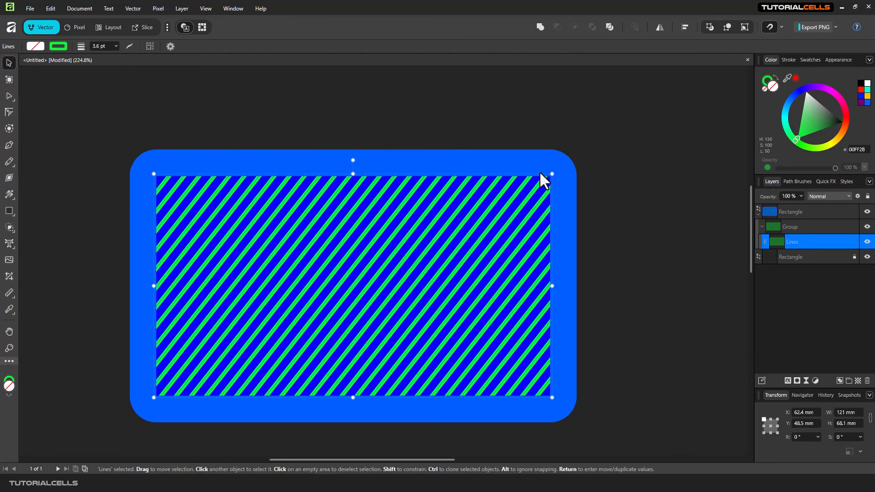
{"action": "left_click_drag", "start_coordinate": [540, 173], "coordinate": [494, 242]}
{"action": "left_click_drag", "start_coordinate": [546, 172], "coordinate": [527, 168]}
{"action": "key", "text": "Delete"}
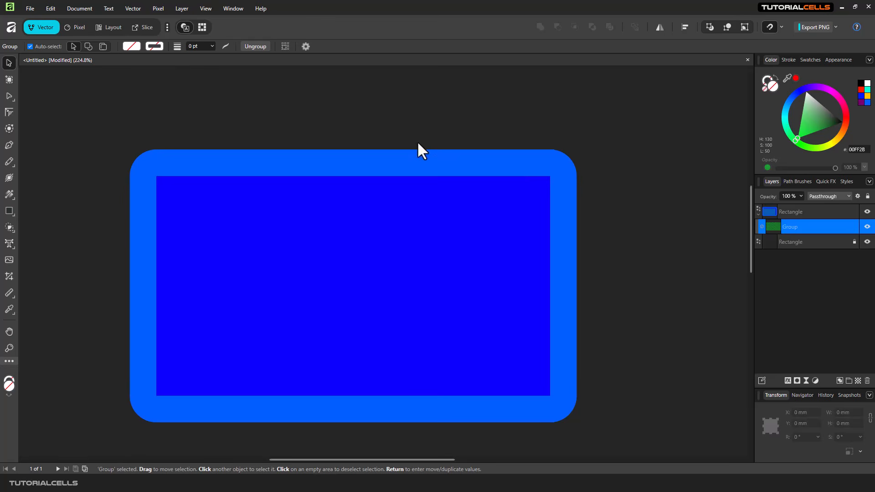
{"action": "left_click", "coordinate": [197, 208]}
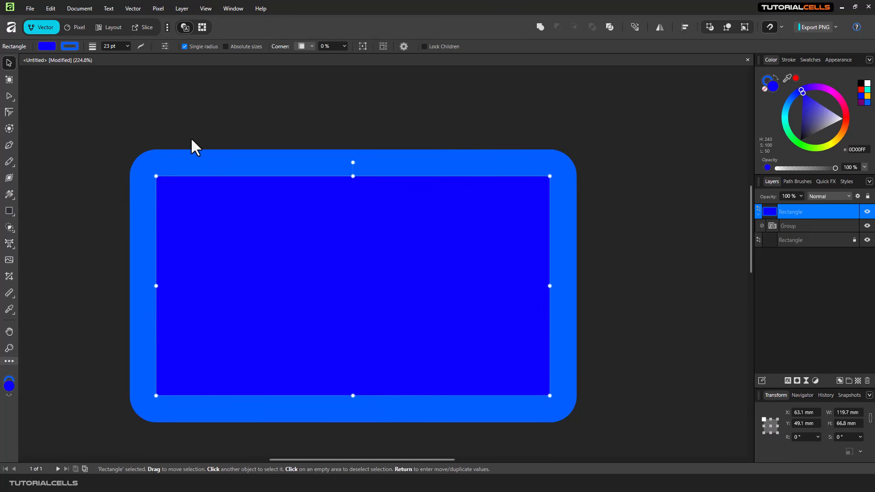
{"action": "left_click", "coordinate": [10, 194]}
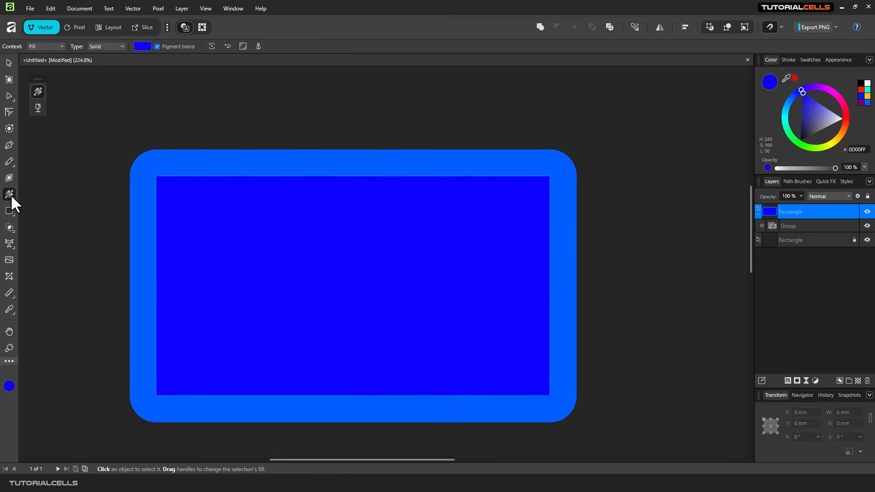
Step: Make the rectangle's stroke a TutorialCells bitmap and shrink its tiled TC logos
{"action": "left_click", "coordinate": [59, 47]}
{"action": "left_click", "coordinate": [37, 67]}
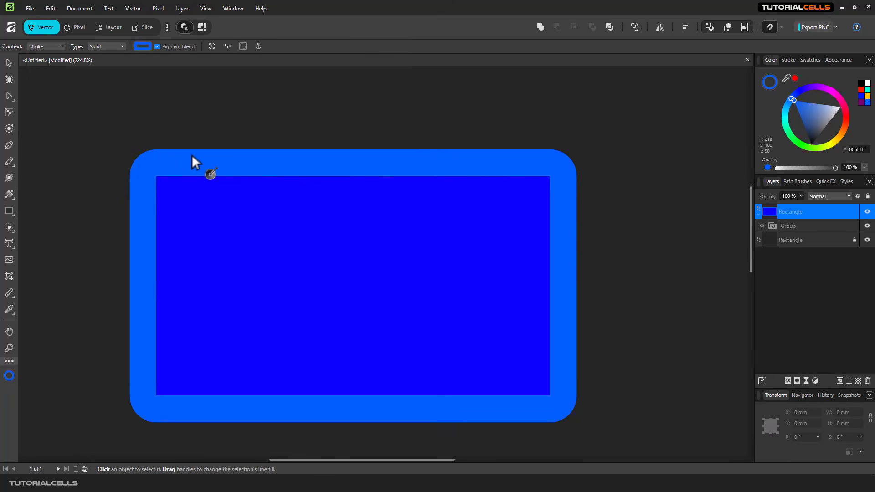
{"action": "left_click", "coordinate": [119, 47]}
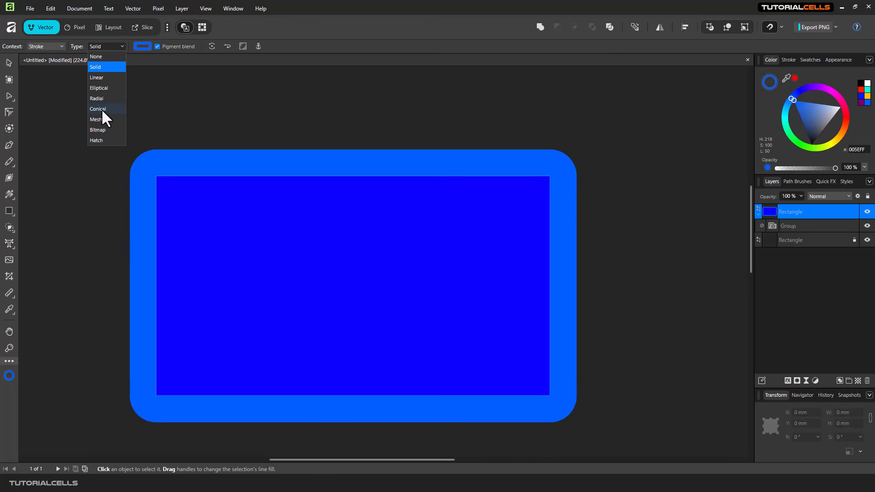
{"action": "left_click", "coordinate": [100, 130]}
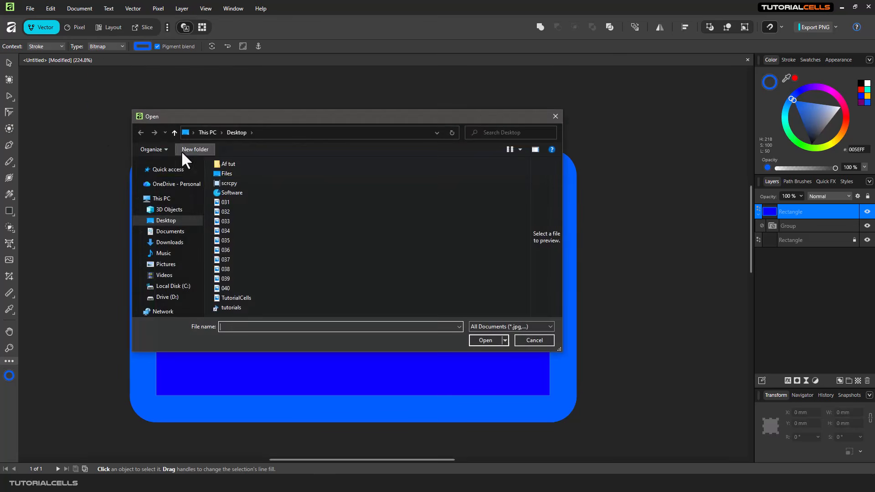
{"action": "double_click", "coordinate": [238, 297]}
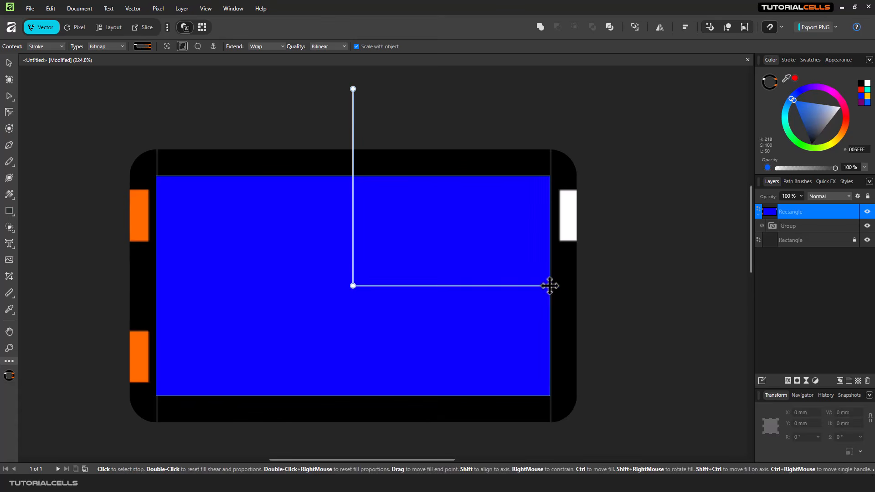
{"action": "mouse_move", "coordinate": [549, 286]}
{"action": "left_mouse_down"}
{"action": "mouse_move", "coordinate": [418, 285]}
{"action": "mouse_move", "coordinate": [379, 296]}
{"action": "left_mouse_up"}
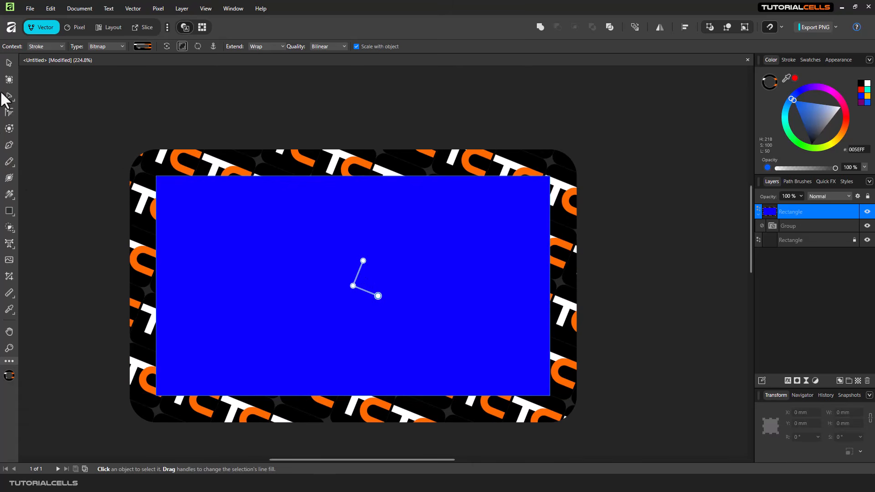
{"action": "left_click", "coordinate": [10, 59]}
Step: Thicken the logo-pattern stroke from 23 pt to 32.6 pt
{"action": "left_click_drag", "start_coordinate": [196, 157], "coordinate": [194, 151]}
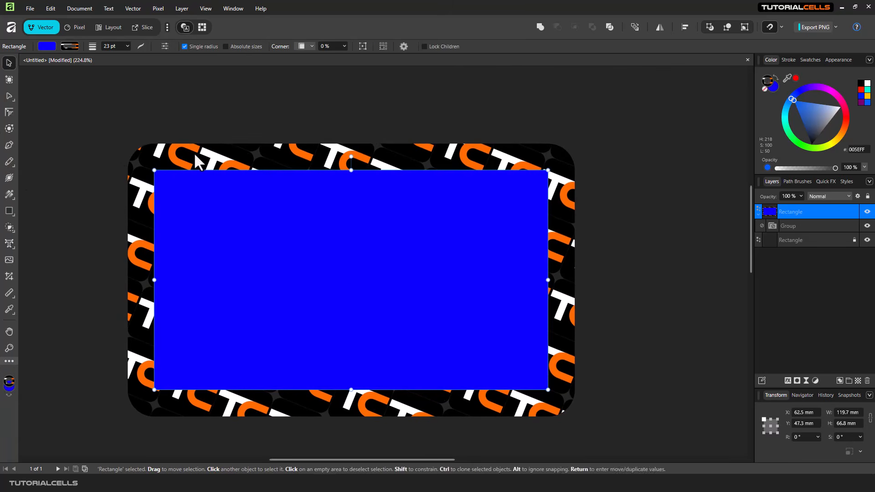
{"action": "left_click", "coordinate": [128, 46]}
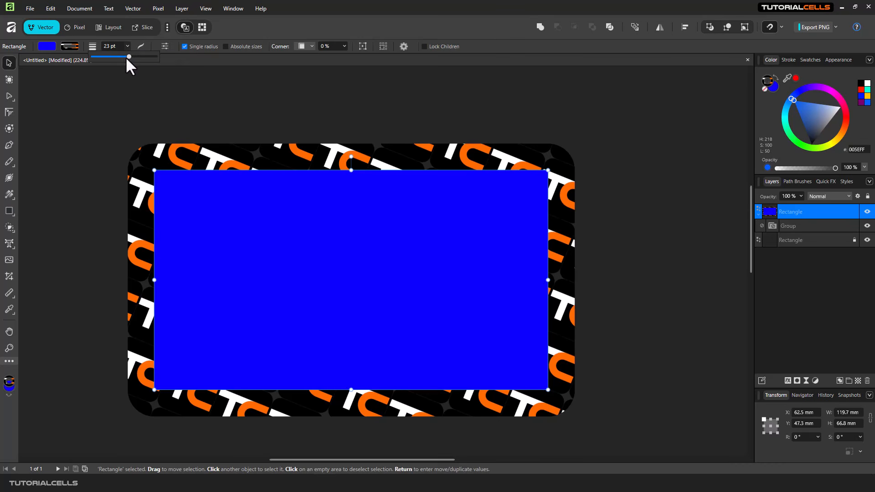
{"action": "mouse_move", "coordinate": [126, 57]}
{"action": "left_mouse_down"}
{"action": "mouse_move", "coordinate": [153, 60]}
{"action": "mouse_move", "coordinate": [136, 63]}
{"action": "left_mouse_up"}
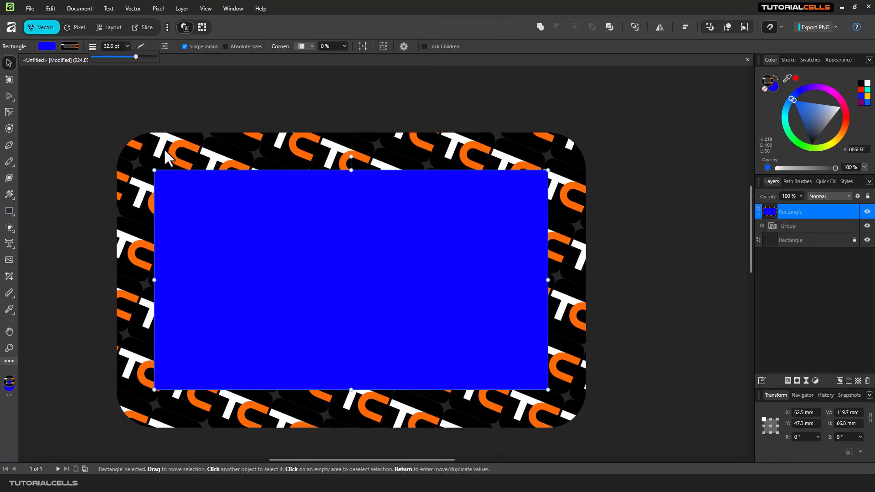
{"action": "left_click", "coordinate": [10, 193]}
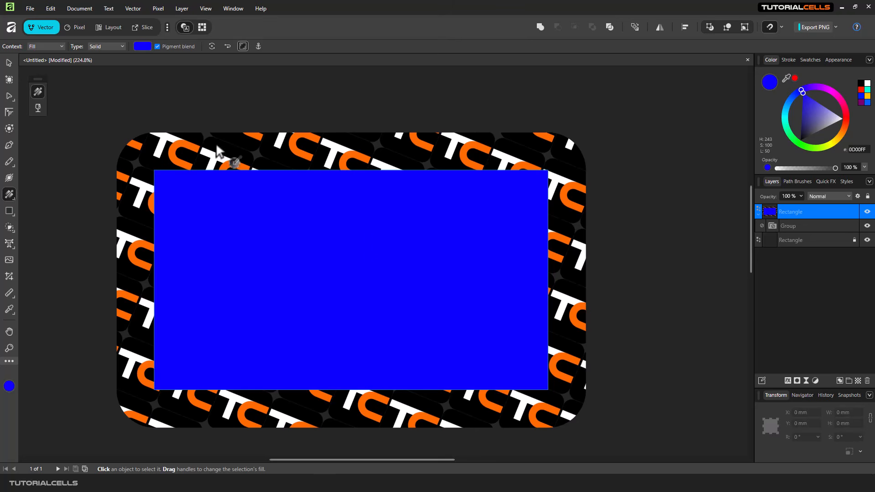
Step: Move the rectangle up to X 68.4 mm, Y 41 mm
{"action": "left_click", "coordinate": [9, 62]}
{"action": "left_click_drag", "start_coordinate": [338, 248], "coordinate": [337, 219]}
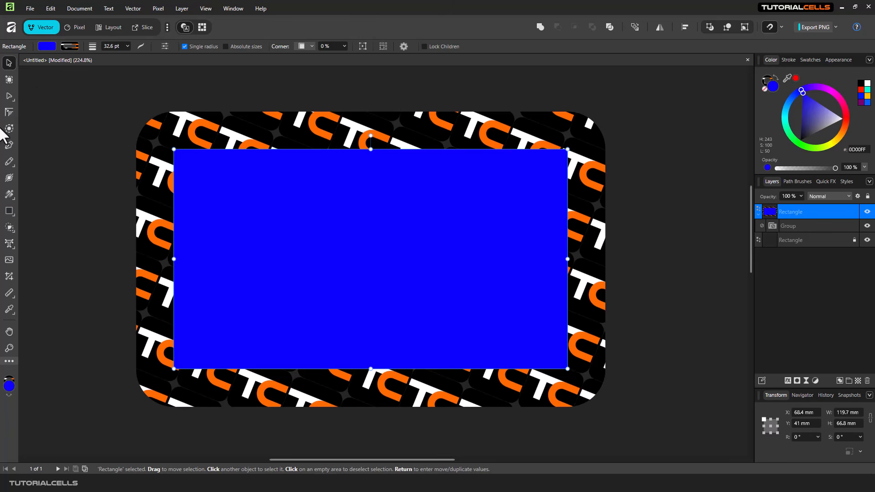
{"action": "left_click", "coordinate": [15, 186]}
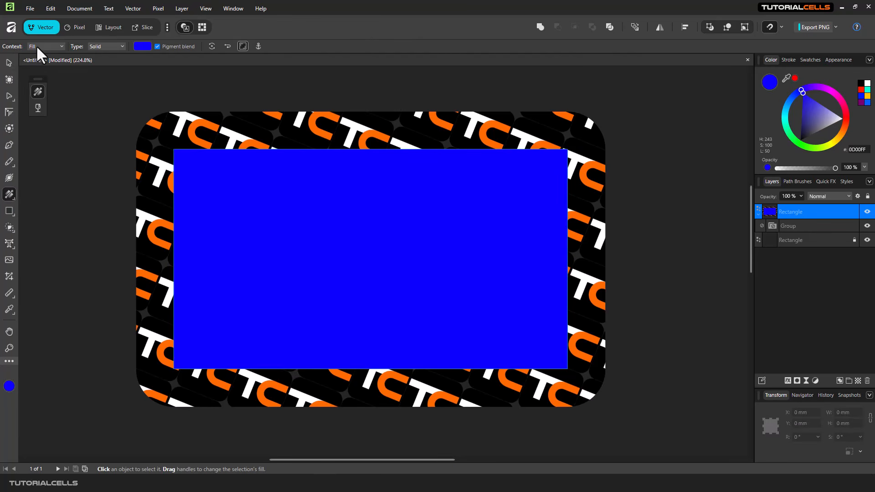
{"action": "left_click", "coordinate": [36, 47]}
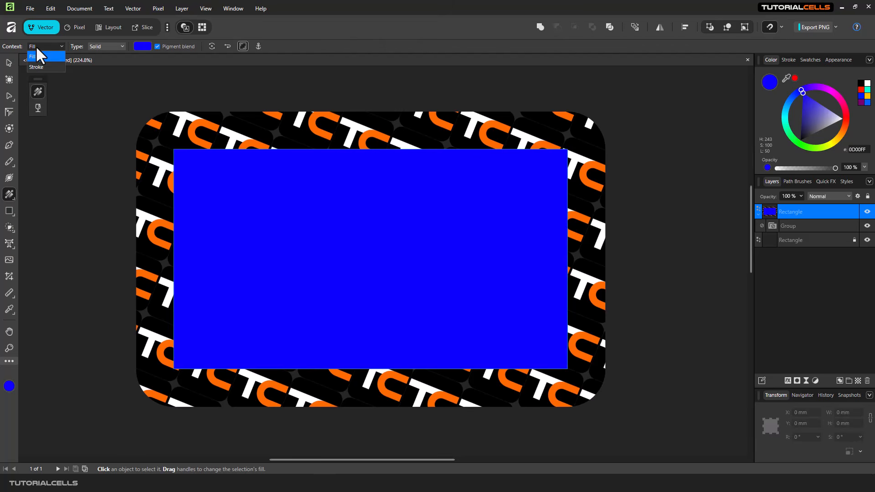